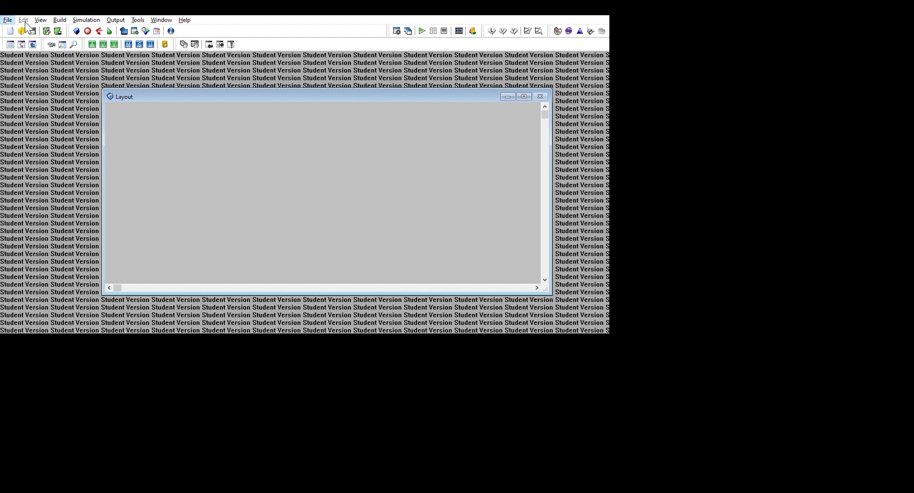
# - Move the Layout window down and right to free space and open the Locations editor
pyautogui.click(59, 32)
pyautogui.moveTo(212, 99); pyautogui.dragTo(261, 133)
pyautogui.moveTo(263, 172); pyautogui.dragTo(272, 176)
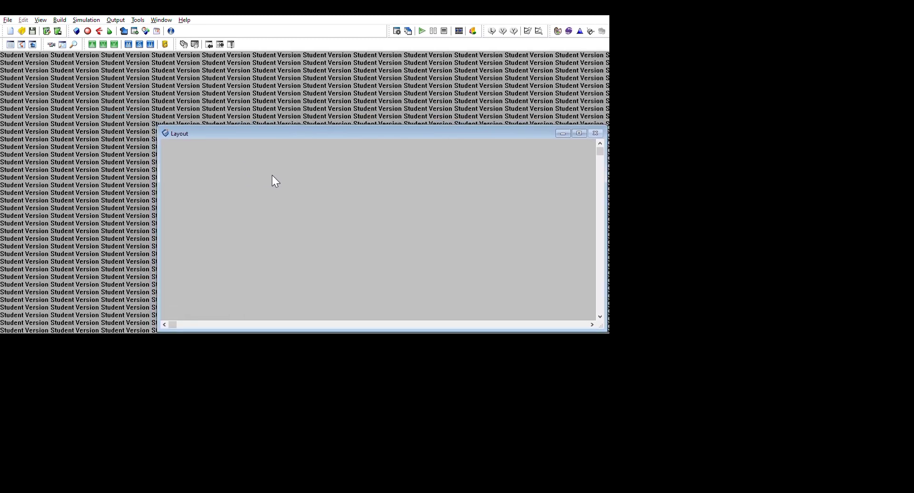
pyautogui.click(109, 22)
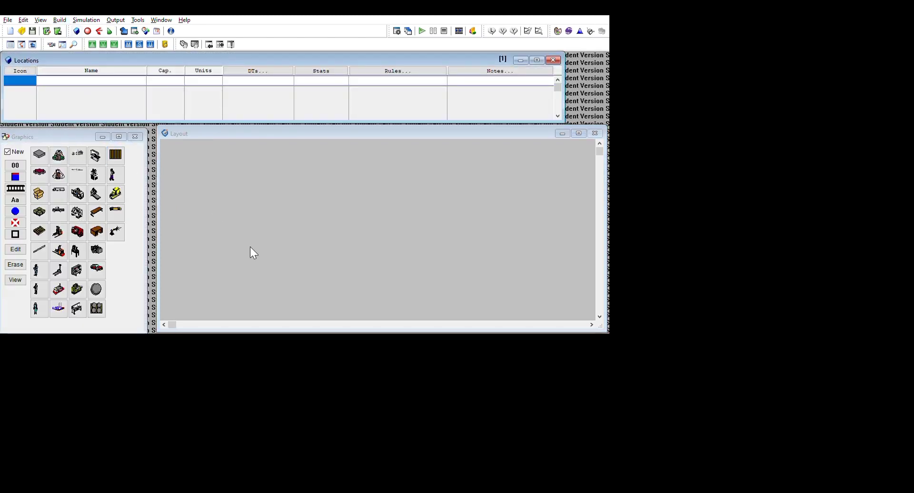
# - Add a new queue location as a short horizontal strip in the lower middle of the layout
pyautogui.click(15, 188)
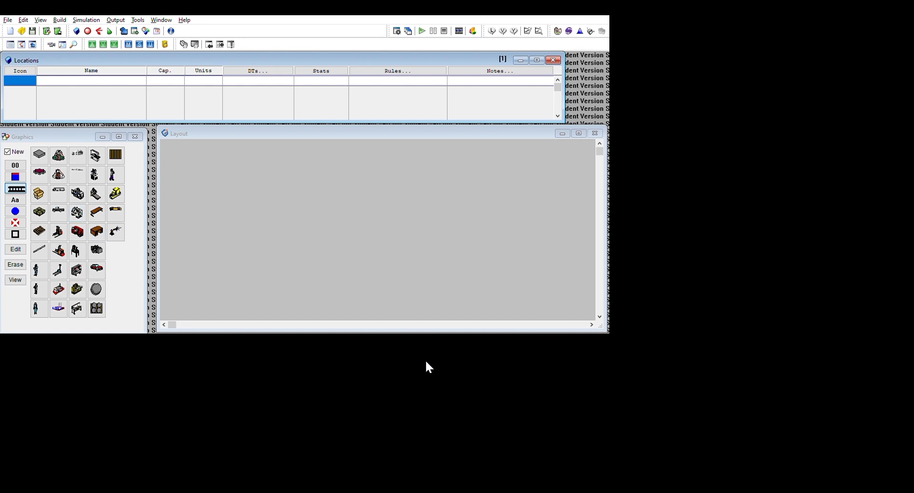
pyautogui.click(283, 254)
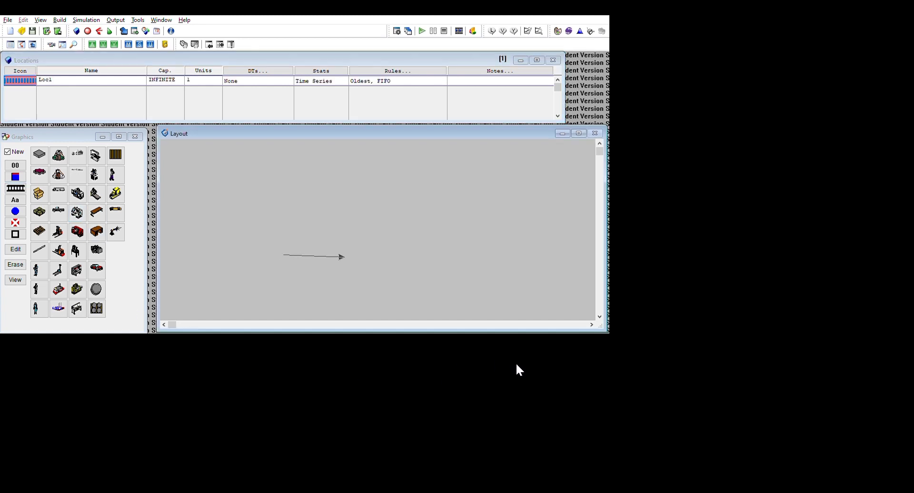
pyautogui.rightClick(344, 257)
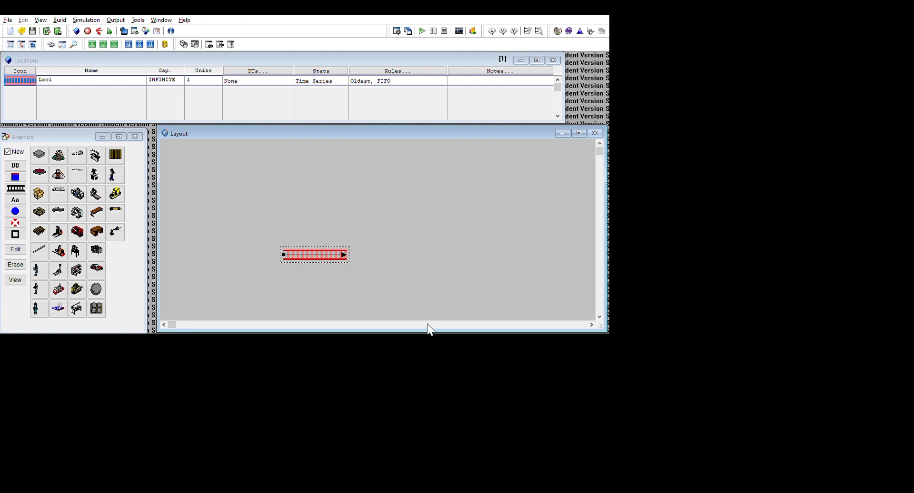
pyautogui.click(501, 387)
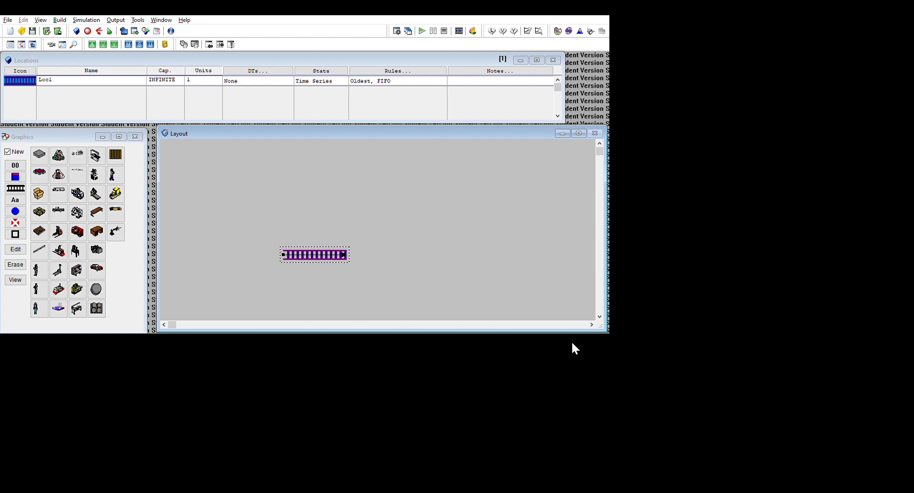
# - Add a name label to the existing queue location instead of a new location, placed above the strip and enlarged upward
pyautogui.click(15, 213)
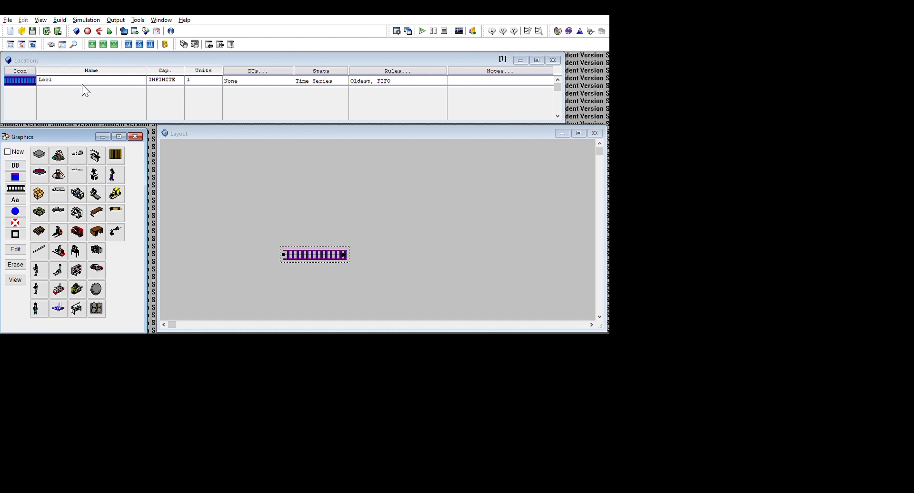
pyautogui.click(93, 102)
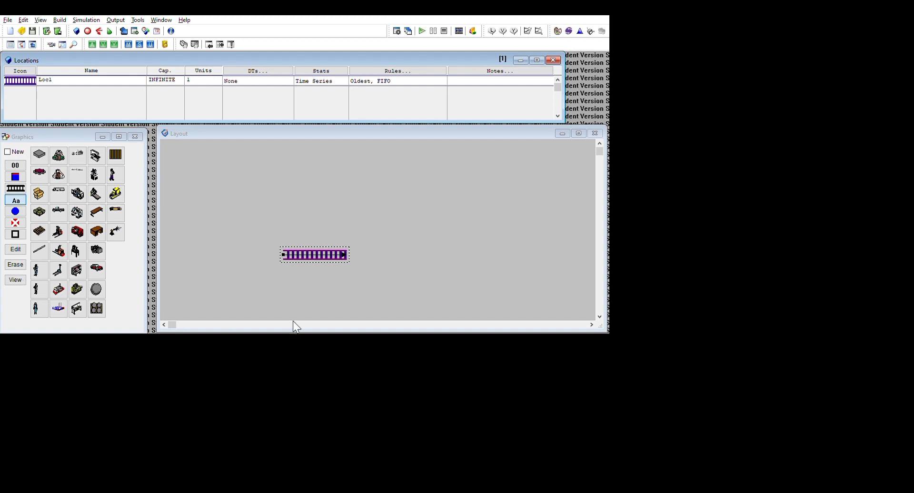
pyautogui.click(473, 356)
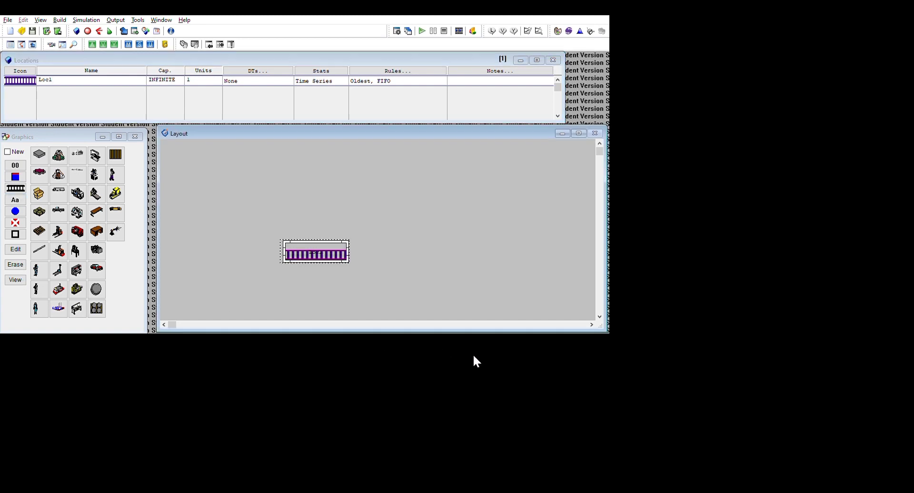
pyautogui.moveTo(473, 356); pyautogui.dragTo(475, 342)
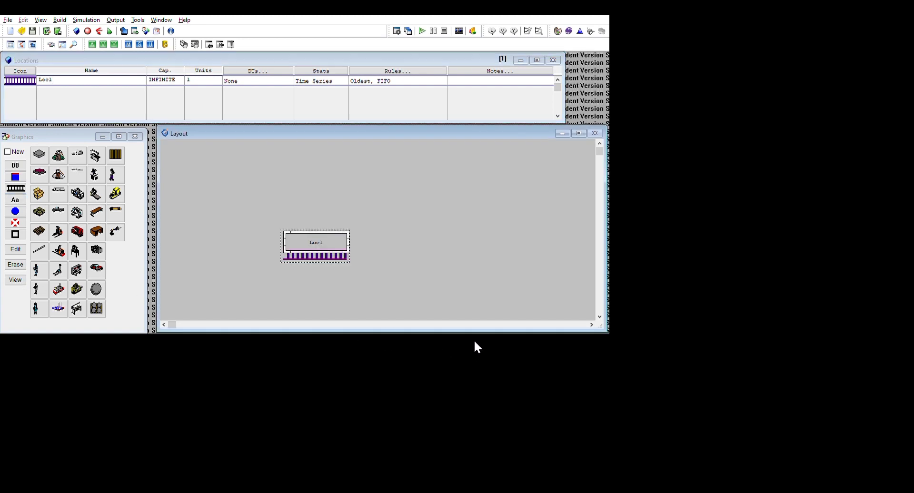
# - Rename the queue location as Antrian_Pengisian
pyautogui.click(152, 103)
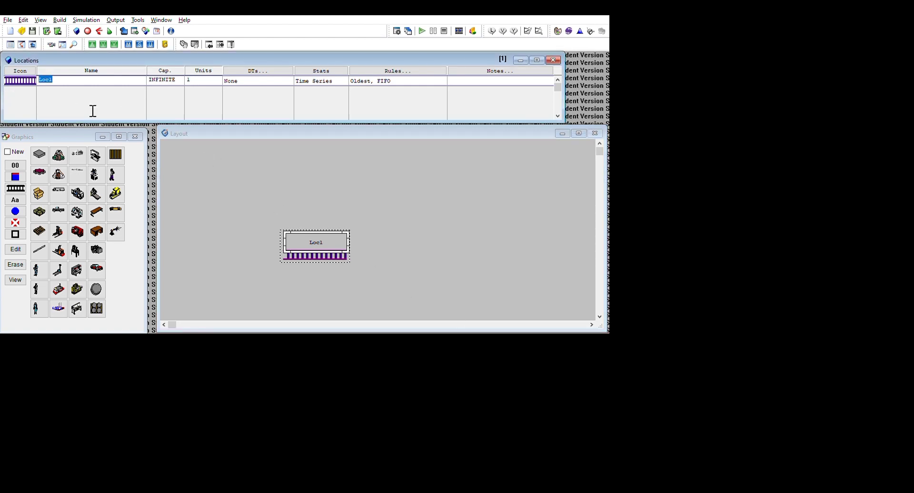
pyautogui.write('Antrian_Pengisian')
pyautogui.press('Return')
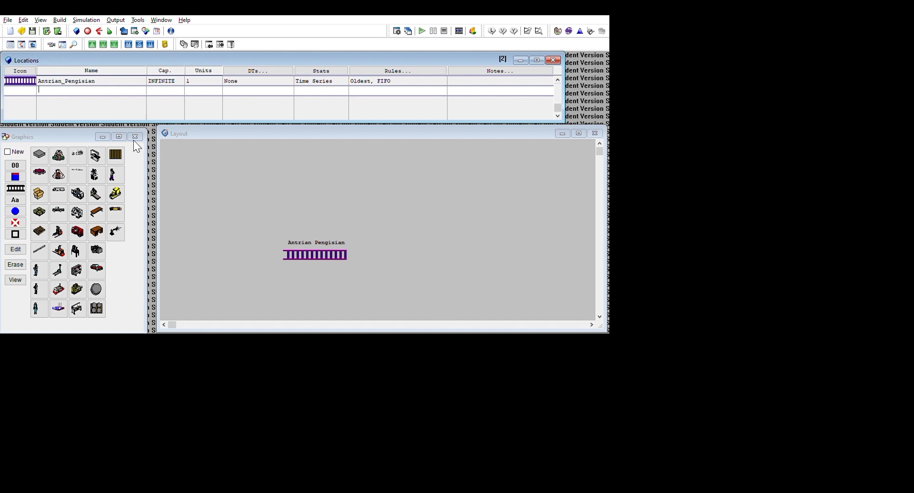
pyautogui.click(193, 103)
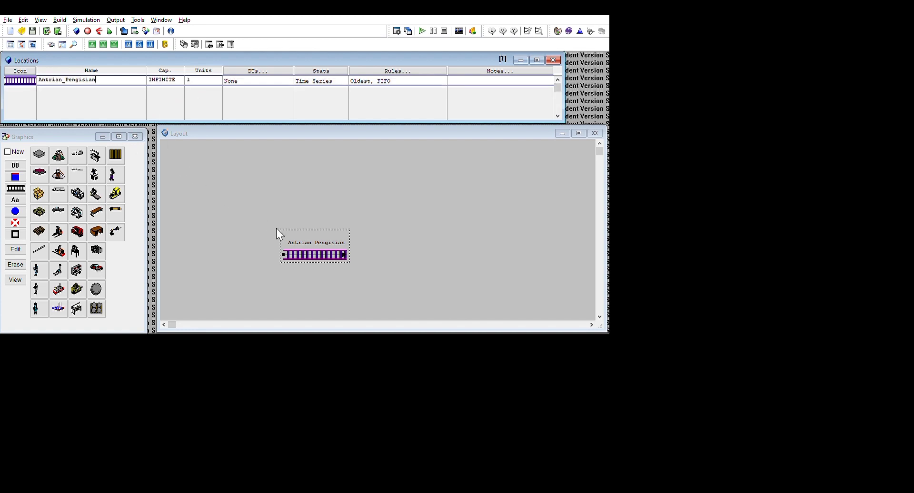
# - Add a second location with the pallet graphic, placed just beyond the upper end of the Antrian_Pengisian queue's exit
pyautogui.click(41, 114)
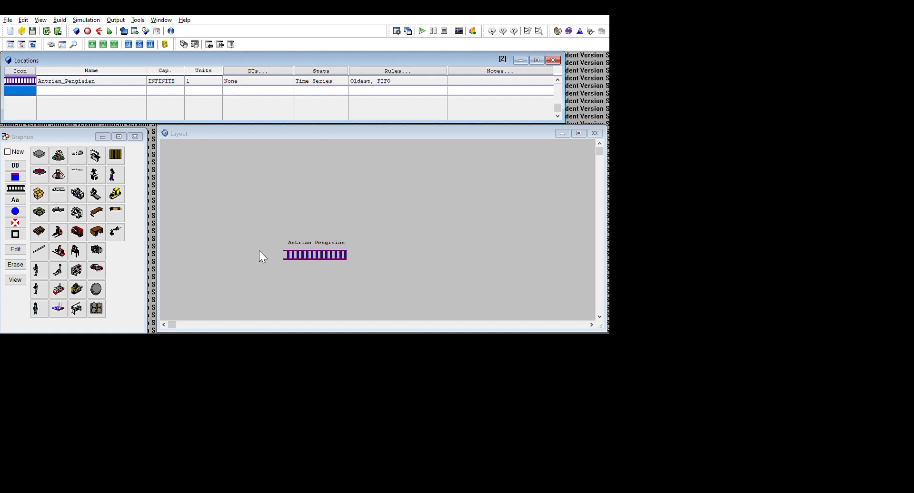
pyautogui.click(116, 155)
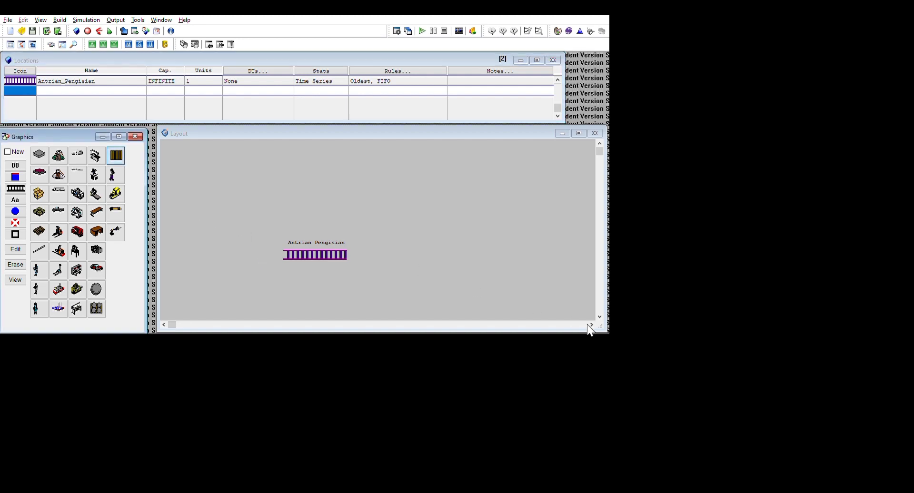
pyautogui.click(377, 235)
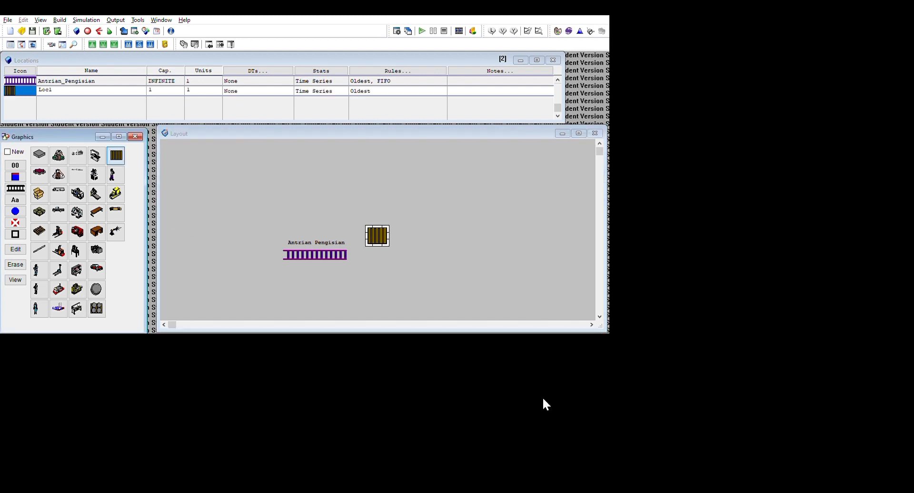
pyautogui.click(375, 273)
pyautogui.click(375, 234)
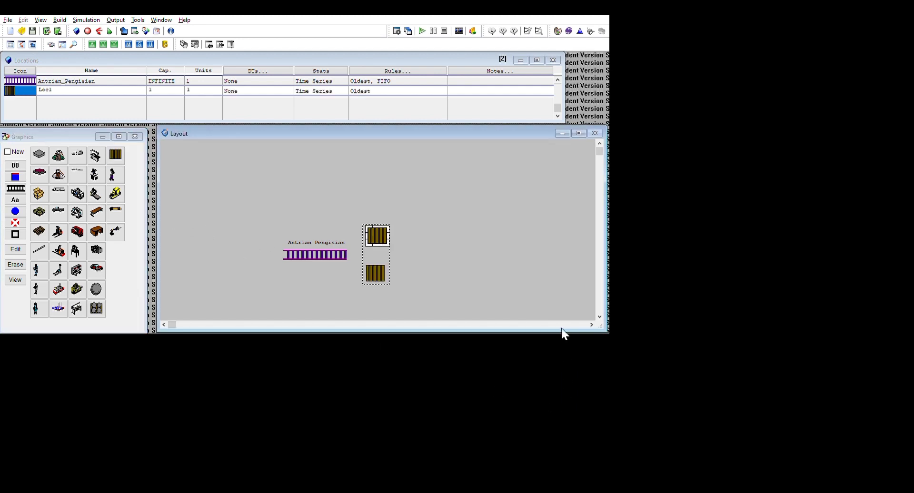
pyautogui.click(370, 273)
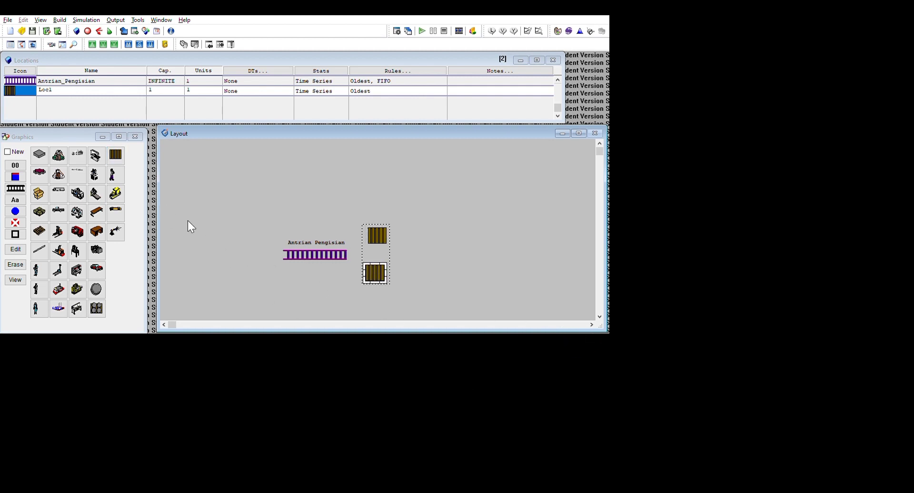
pyautogui.press('Delete')
# - Enable creating new locations and add another pallet location directly below the first pallet
pyautogui.click(42, 119)
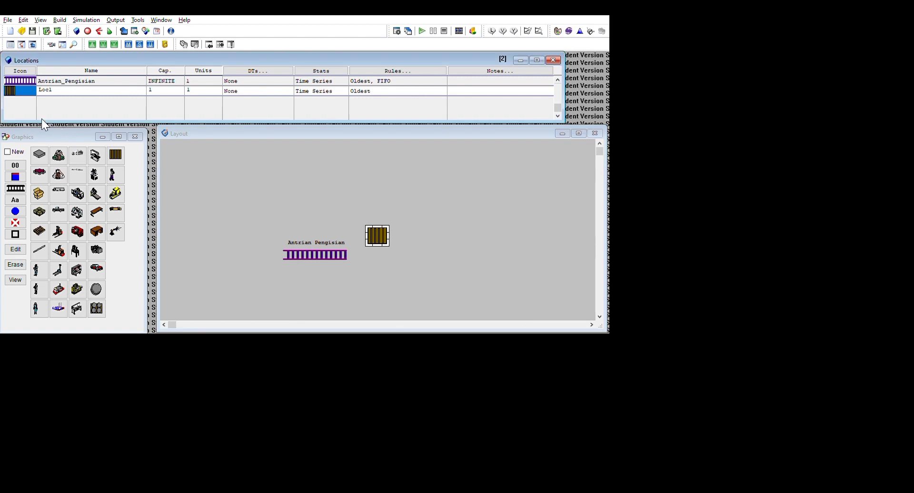
pyautogui.click(69, 133)
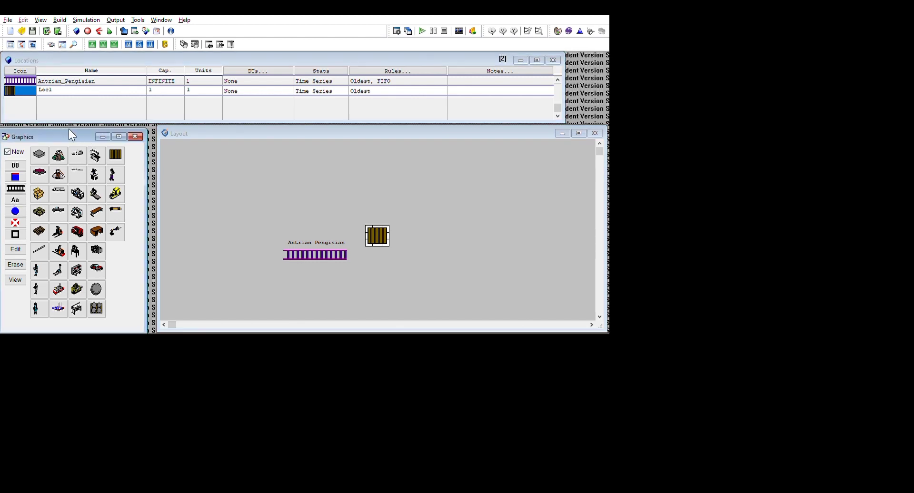
pyautogui.click(51, 119)
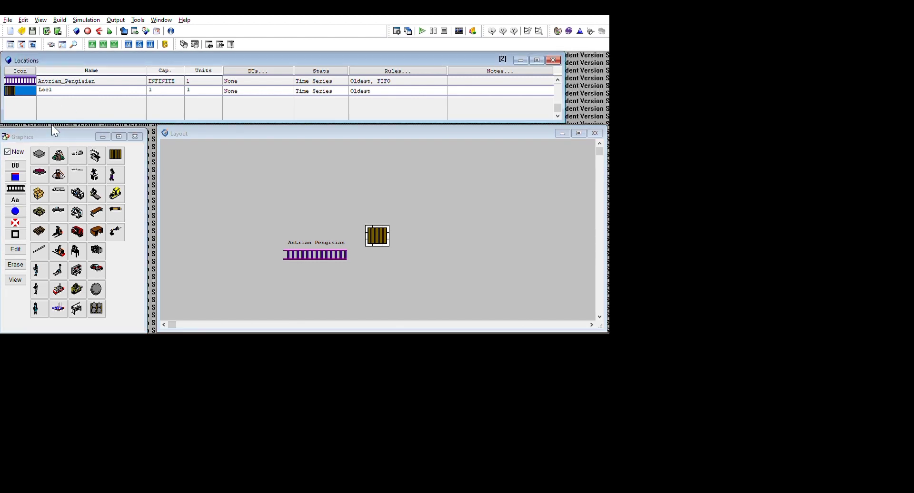
pyautogui.click(115, 155)
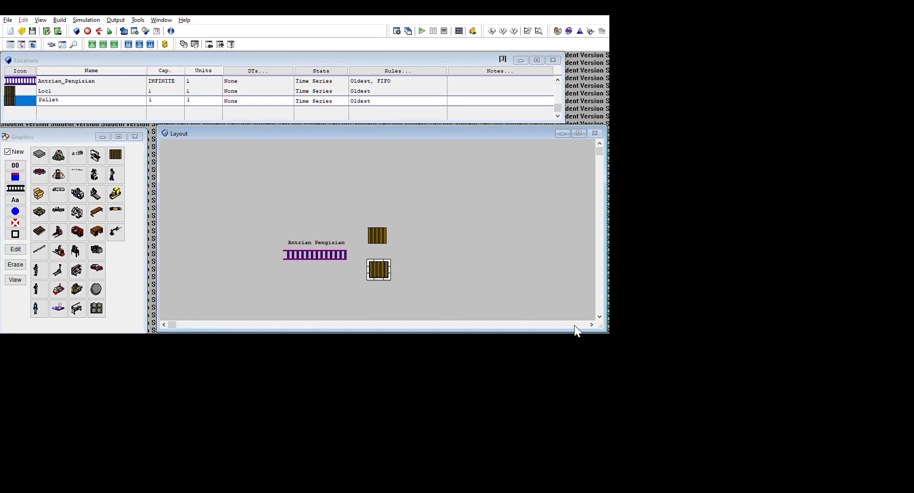
# - Rename the upper pallet location as Pengisian_1 and the lower one as Pengisian_2
pyautogui.press('Up')
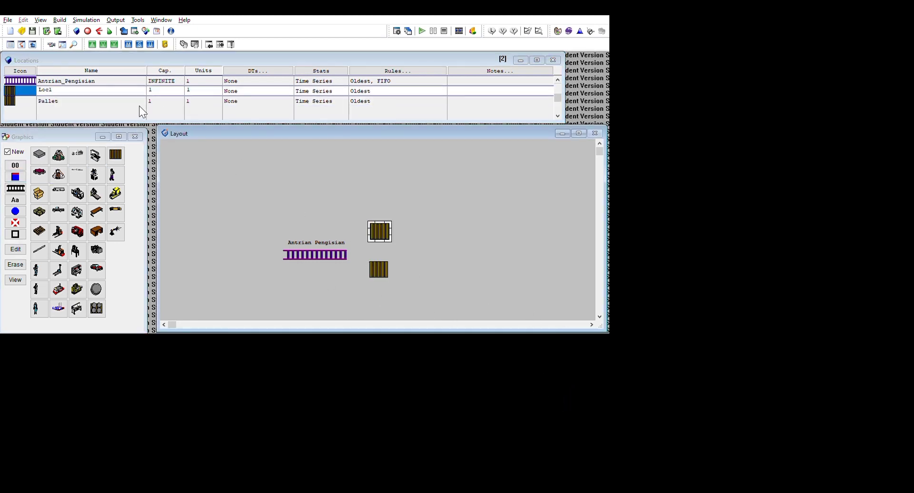
pyautogui.moveTo(86, 90); pyautogui.dragTo(18, 107)
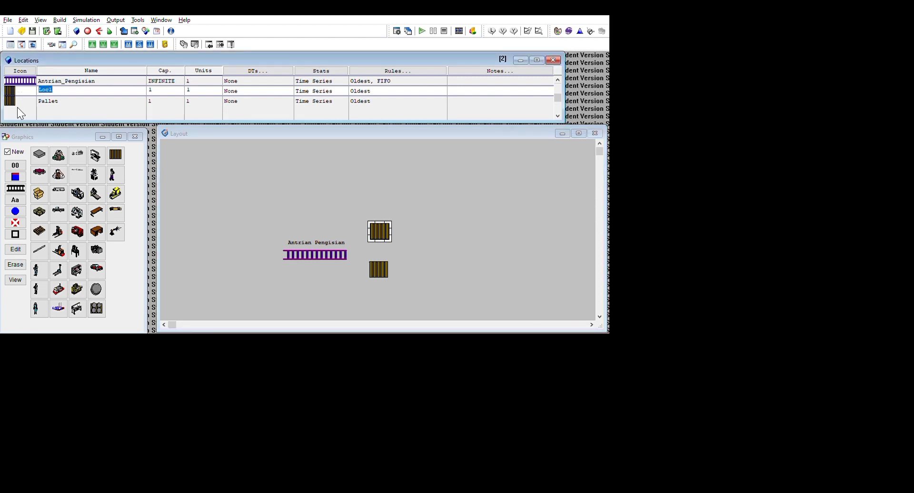
pyautogui.write('Pengisian_1')
pyautogui.click(71, 101)
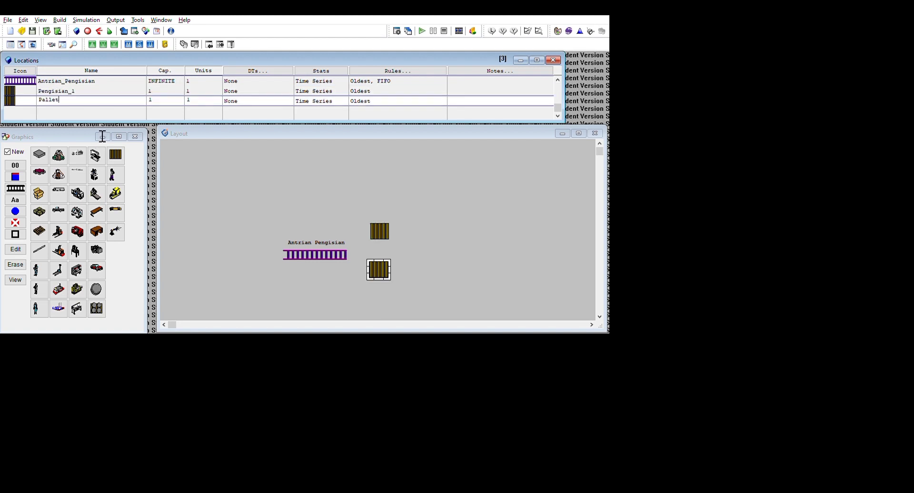
pyautogui.moveTo(71, 100); pyautogui.dragTo(38, 99)
pyautogui.write('Pengisian_2')
# - Nudge the Pengisian_1 pallet slightly upward in the layout
pyautogui.click(574, 332)
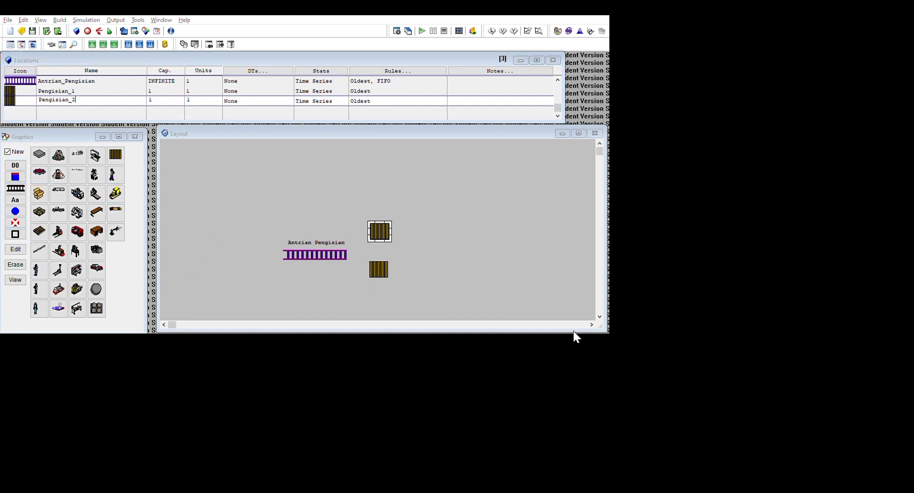
pyautogui.click(336, 412)
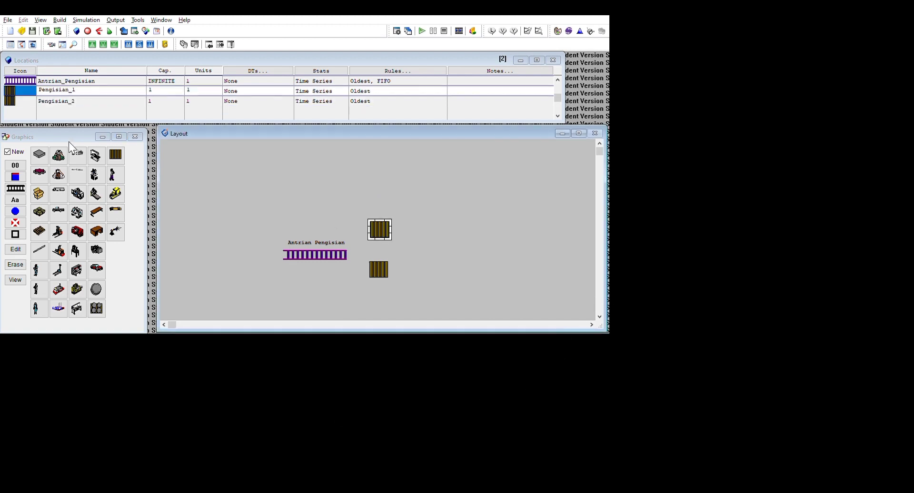
pyautogui.click(18, 122)
pyautogui.press('Down')
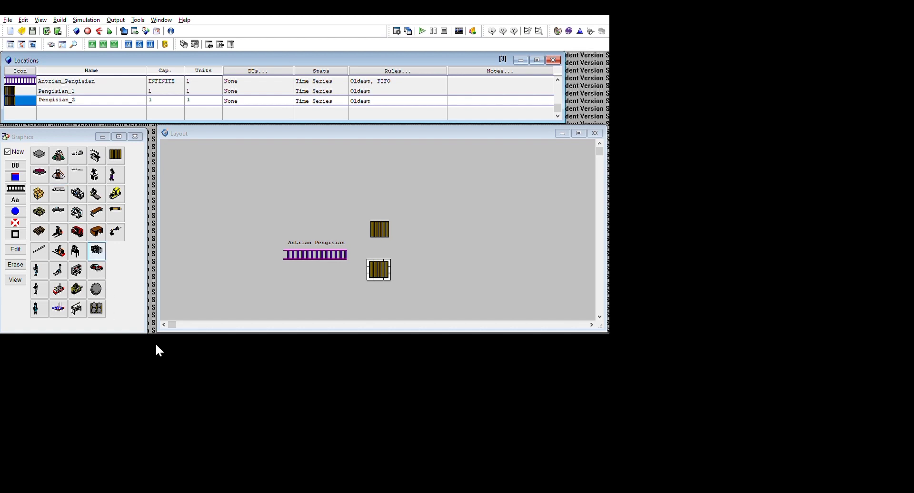
# - Add a second horizontal queue location, drawn from just beyond the two pallets away from Antrian_Pengisian
pyautogui.click(16, 188)
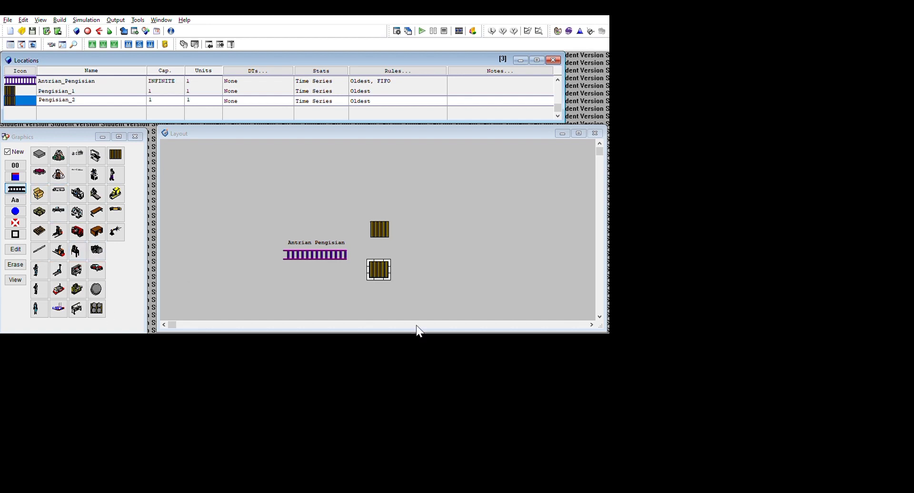
pyautogui.click(601, 354)
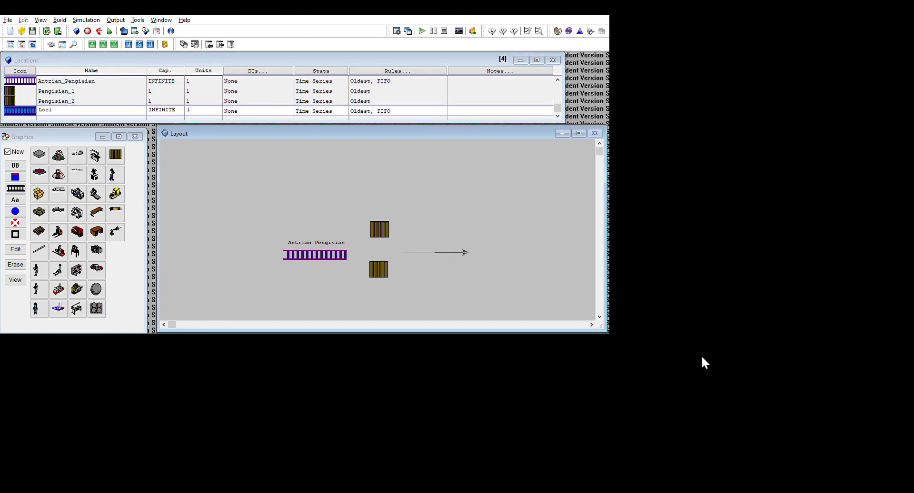
pyautogui.rightClick(701, 355)
# - Reposition the Pengisian_1 and Pengisian_2 pallets slightly lower so they sit evenly between the two queues
pyautogui.press('Up')
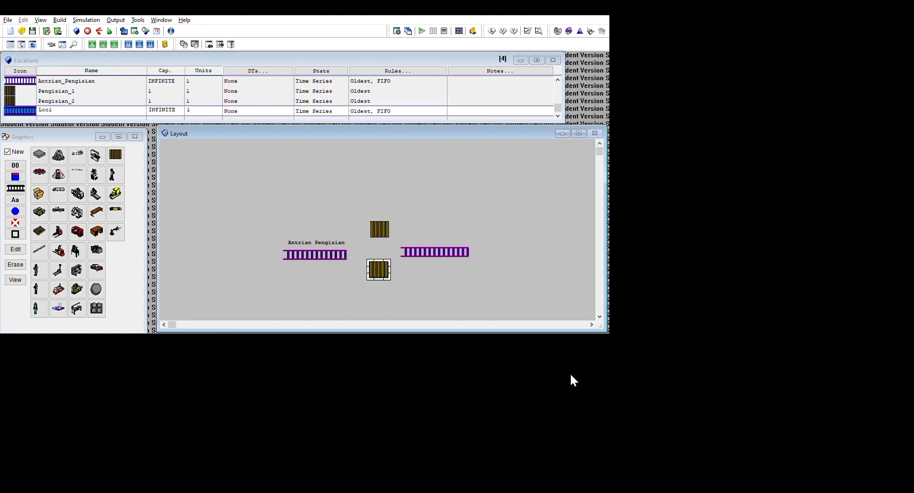
pyautogui.moveTo(570, 386); pyautogui.dragTo(570, 387)
pyautogui.moveTo(565, 325); pyautogui.dragTo(563, 330)
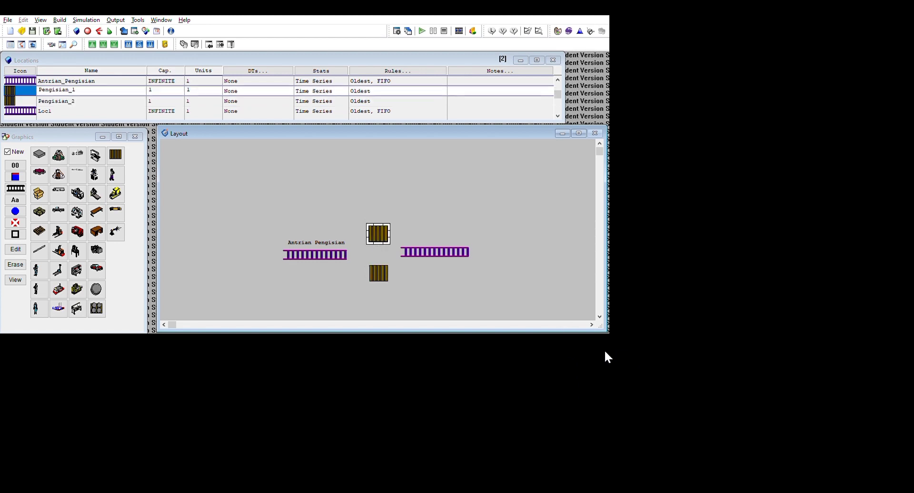
pyautogui.moveTo(568, 381); pyautogui.dragTo(566, 383)
# - Rename the queue location just beyond the two filling pallets as Antrian_Timbangan
pyautogui.click(643, 356)
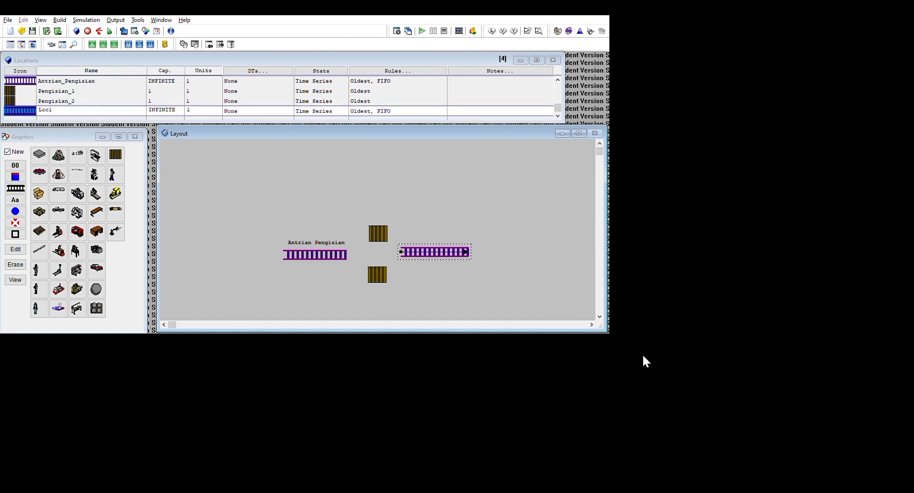
pyautogui.click(694, 380)
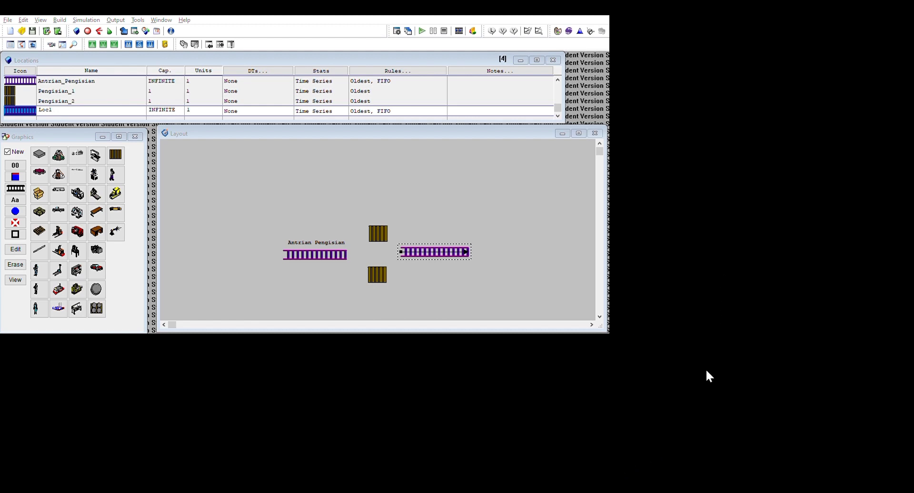
pyautogui.click(683, 406)
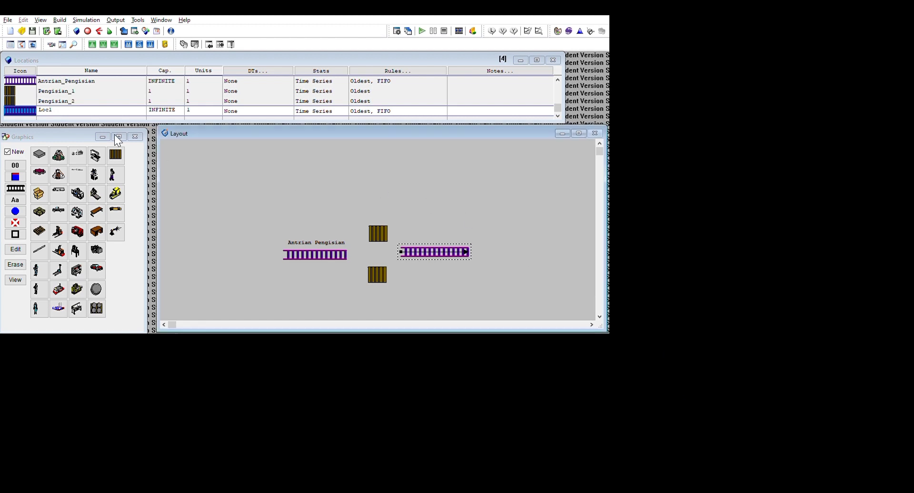
pyautogui.moveTo(87, 145); pyautogui.dragTo(41, 137)
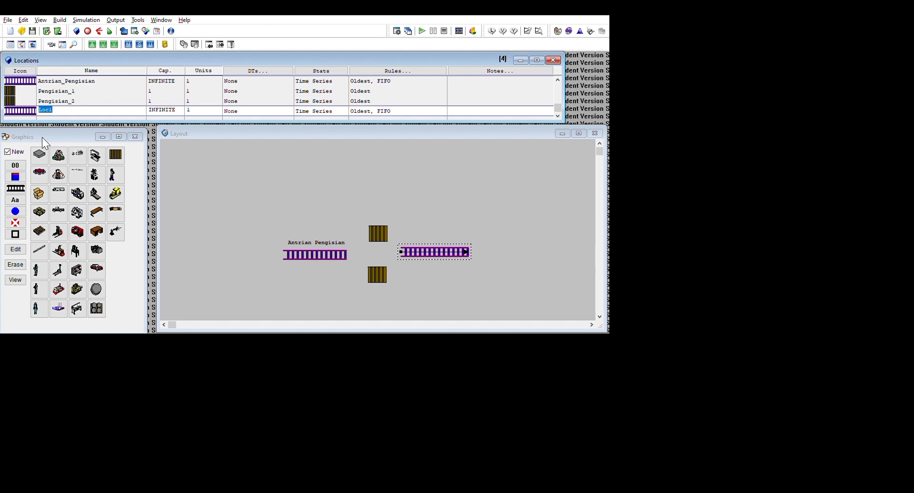
pyautogui.write('Antrian_Timbangan')
# - Set the capacity of both Pengisian_1 and Pengisian_2 to 100
pyautogui.click(197, 91)
pyautogui.moveTo(177, 90); pyautogui.dragTo(148, 90)
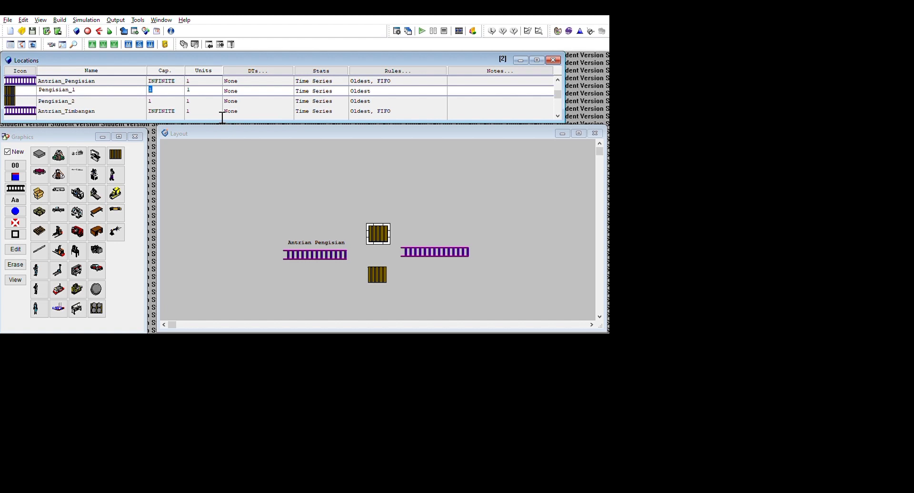
pyautogui.write('100')
pyautogui.press('Down')
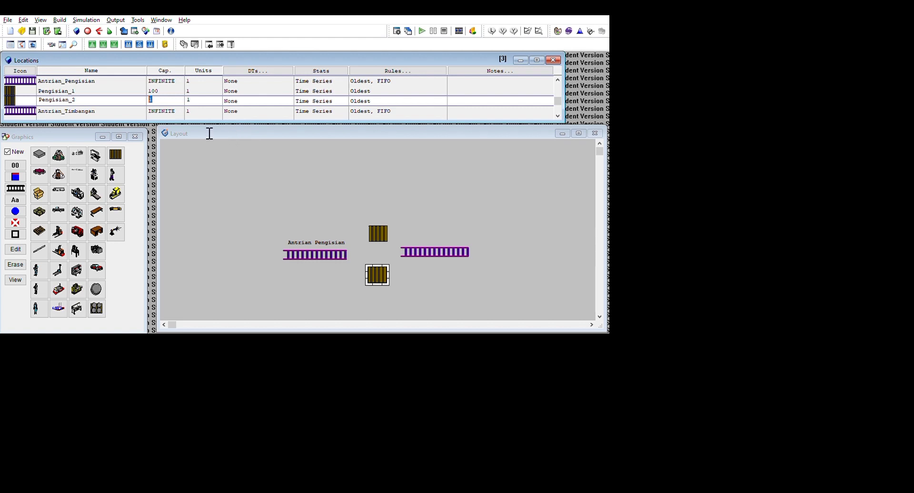
pyautogui.write('00')
# - Add a barrel pallet location just beyond the far end of Antrian_Timbangan and name it Timbangan
pyautogui.click(97, 309)
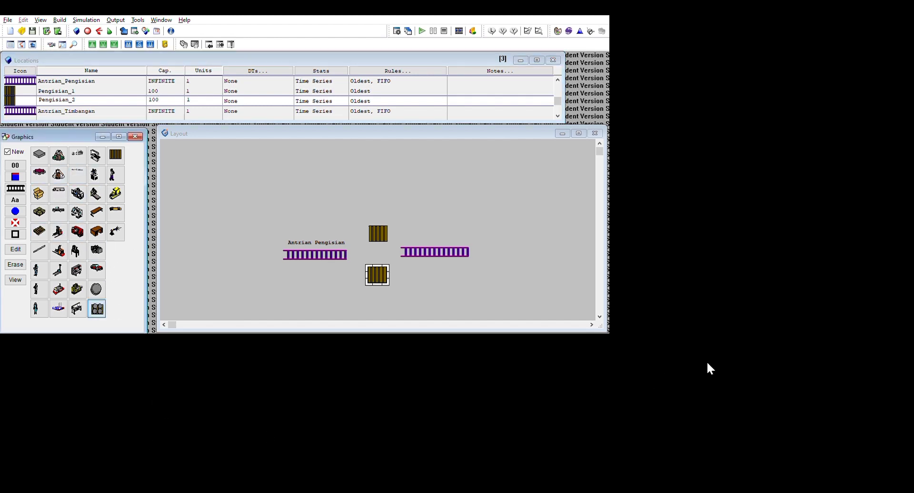
pyautogui.click(737, 356)
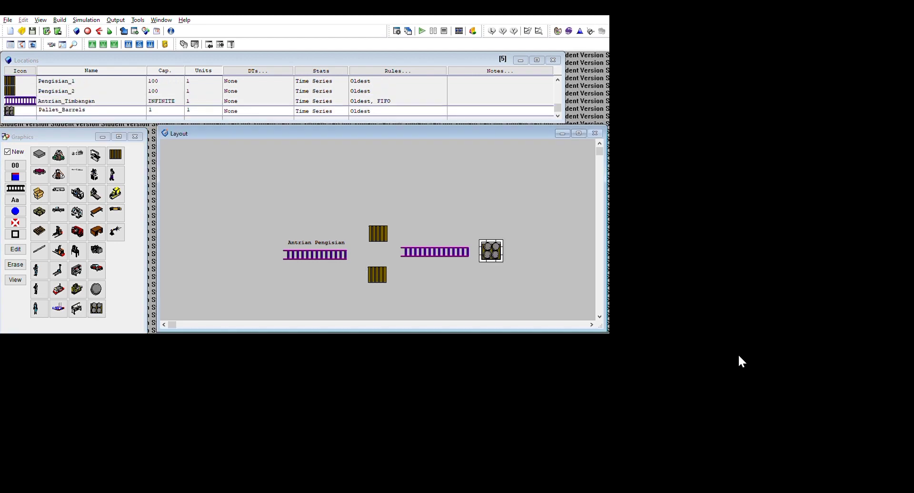
pyautogui.click(170, 156)
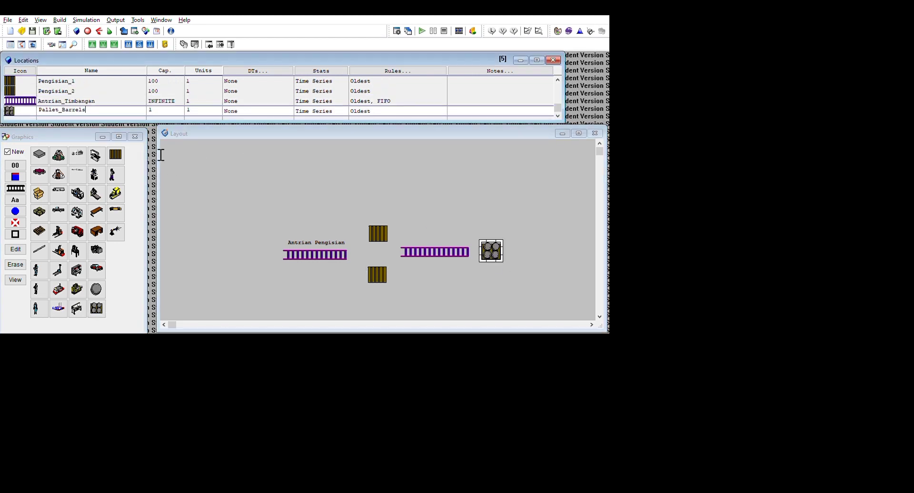
pyautogui.write('Timb')
pyautogui.write('anh')
pyautogui.write('a')
pyautogui.press('BackSpace')
pyautogui.press('BackSpace')
pyautogui.write('gan')
# - Set the capacity of the Timbangan location to 100
pyautogui.press('Tab')
pyautogui.write('100')
pyautogui.click(199, 152)
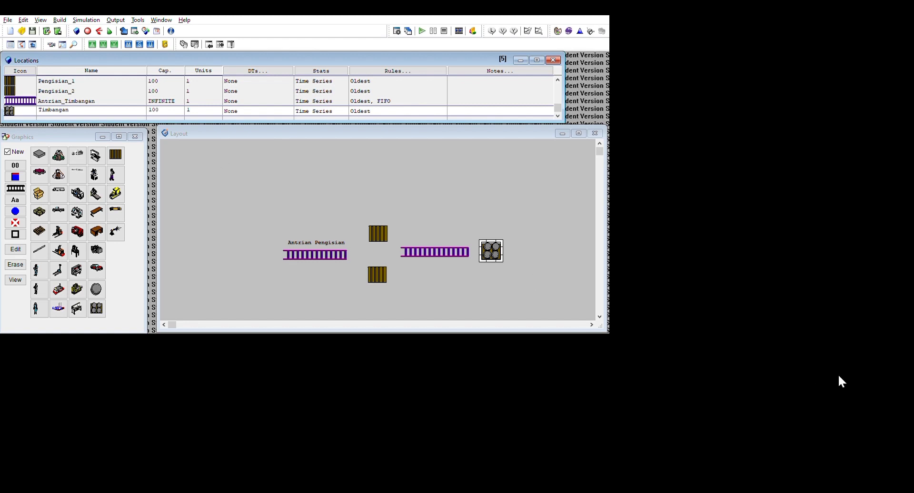
# - Draw a multi-segment queue location from beside Timbangan up, back across above the layout and down to the start of Antrian_Pengisian
pyautogui.click(638, 361)
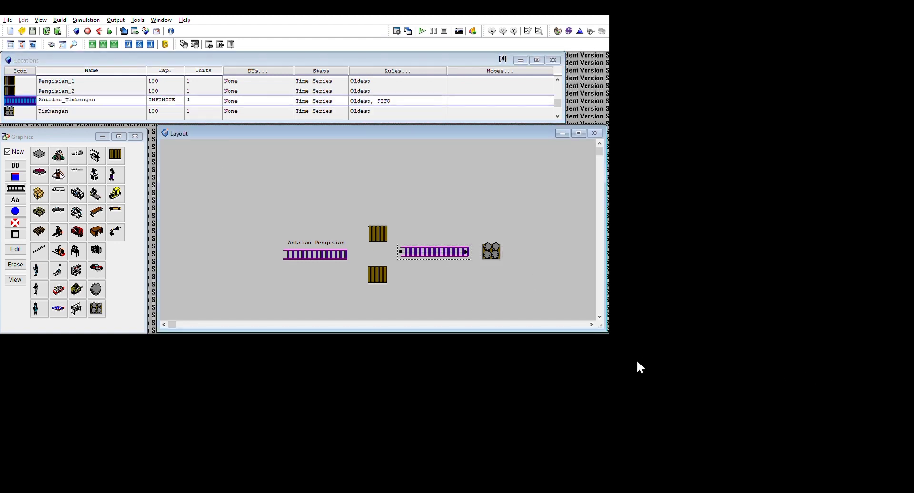
pyautogui.click(16, 189)
pyautogui.click(766, 358)
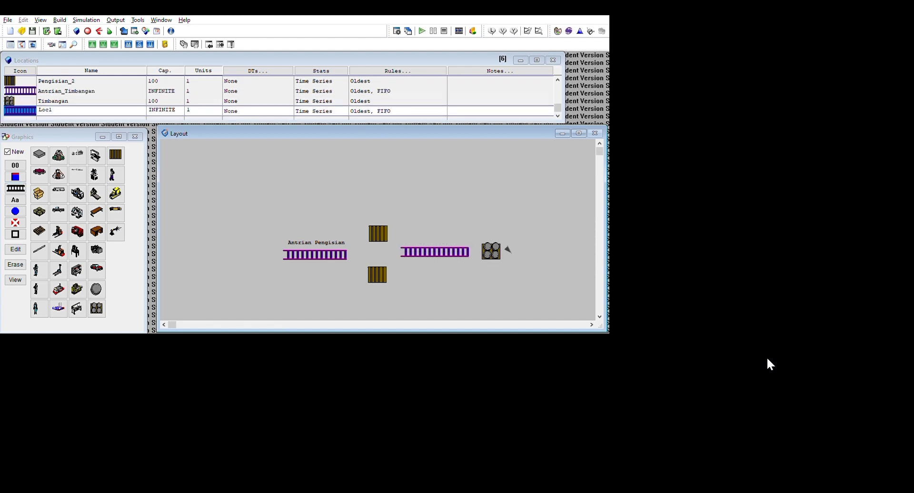
pyautogui.click(809, 356)
pyautogui.click(810, 236)
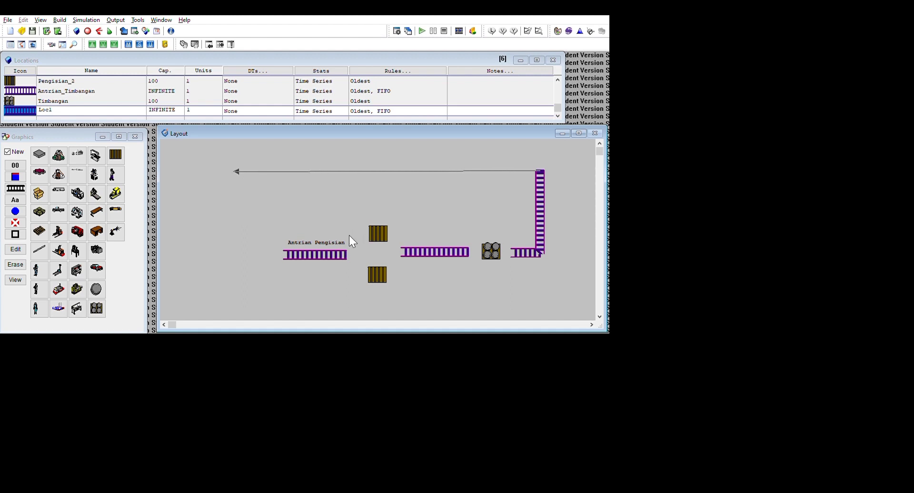
pyautogui.click(233, 172)
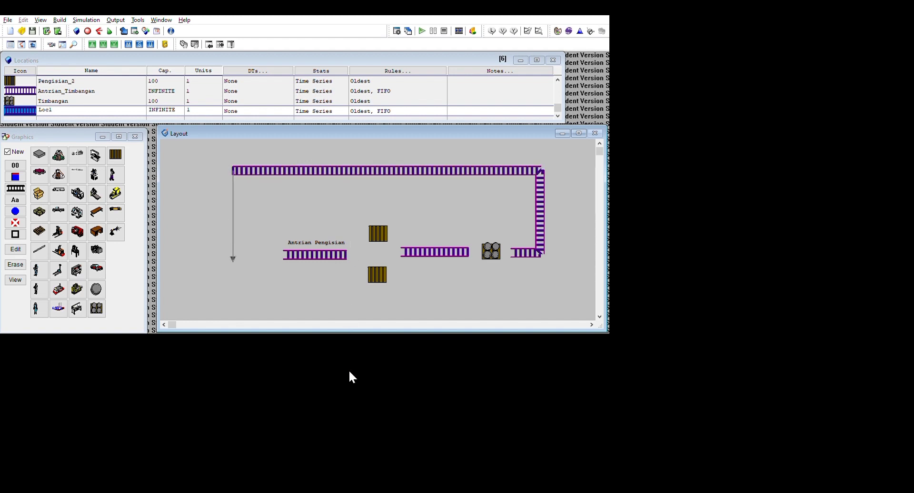
pyautogui.click(232, 259)
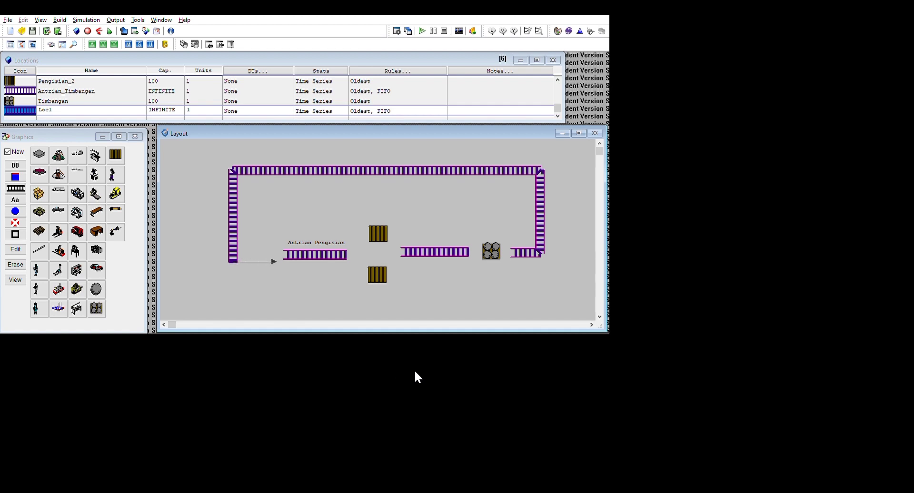
pyautogui.click(278, 262)
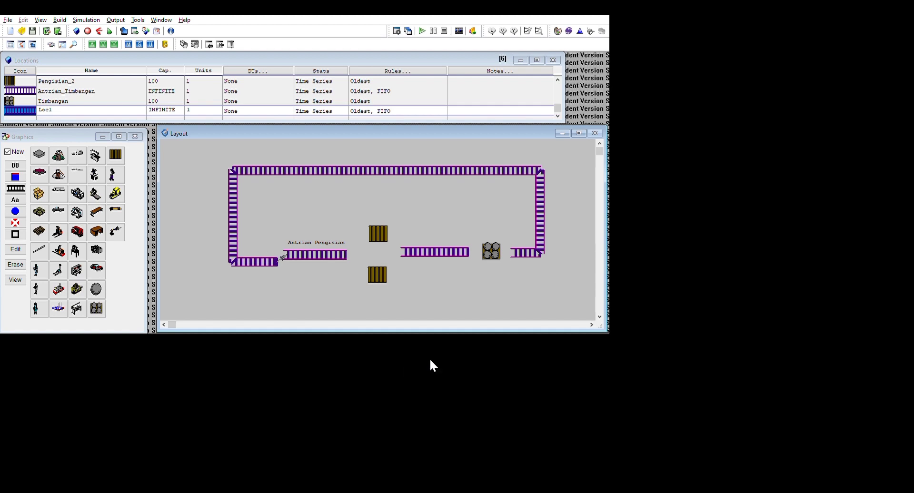
pyautogui.rightClick(291, 268)
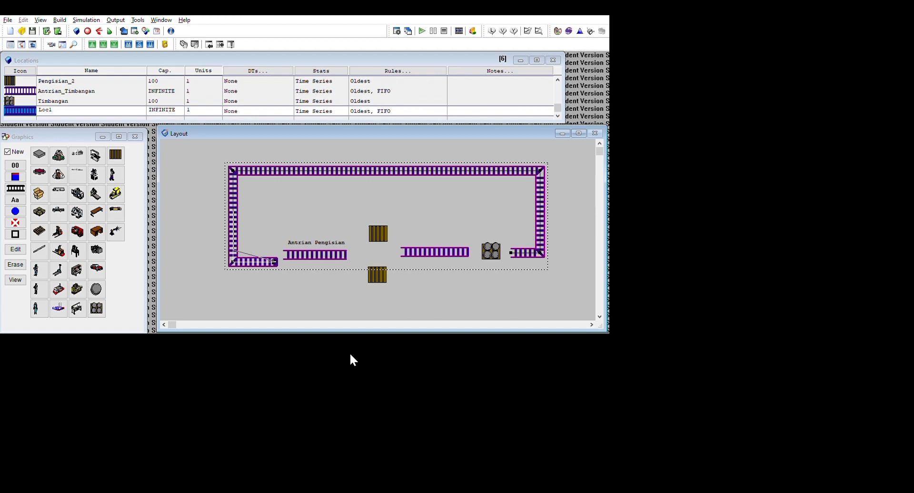
# - Straighten the long return queue's final segment and shift the queue so its ends line up with Timbangan and Antrian_Pengisian
pyautogui.moveTo(233, 262); pyautogui.dragTo(264, 255)
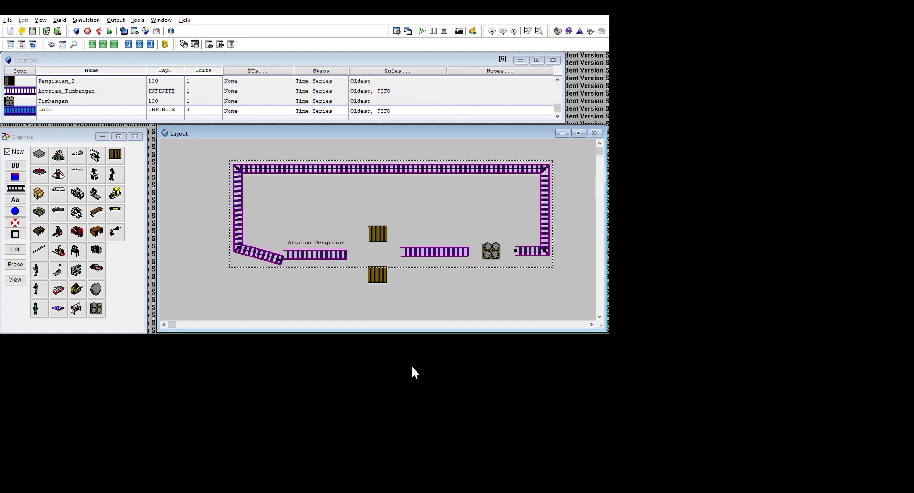
pyautogui.moveTo(507, 235); pyautogui.dragTo(502, 233)
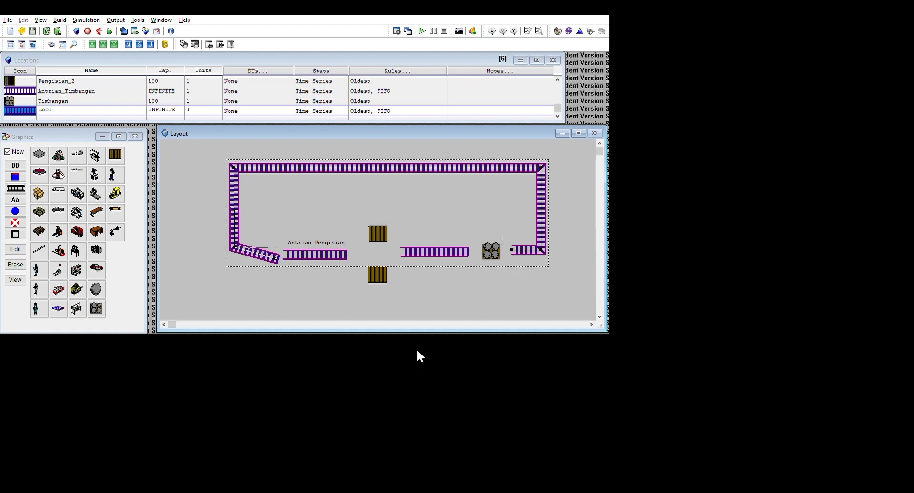
pyautogui.moveTo(418, 351); pyautogui.dragTo(417, 360)
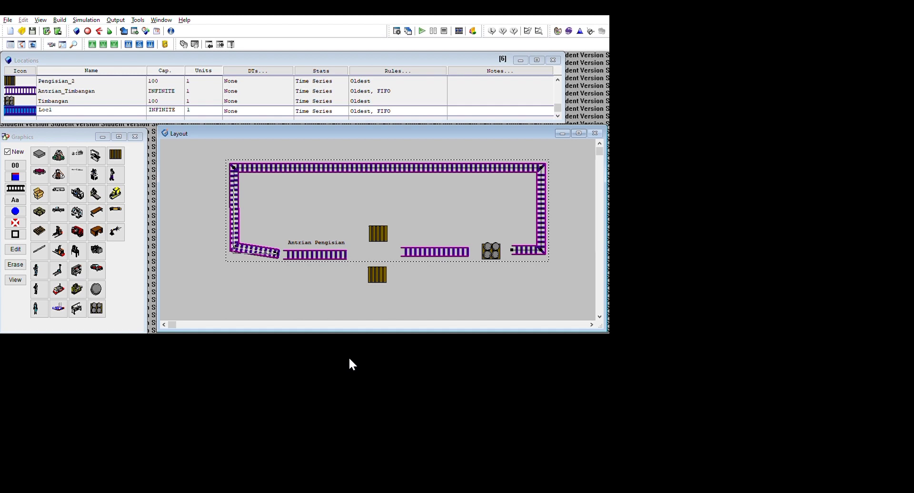
pyautogui.moveTo(349, 359); pyautogui.dragTo(348, 358)
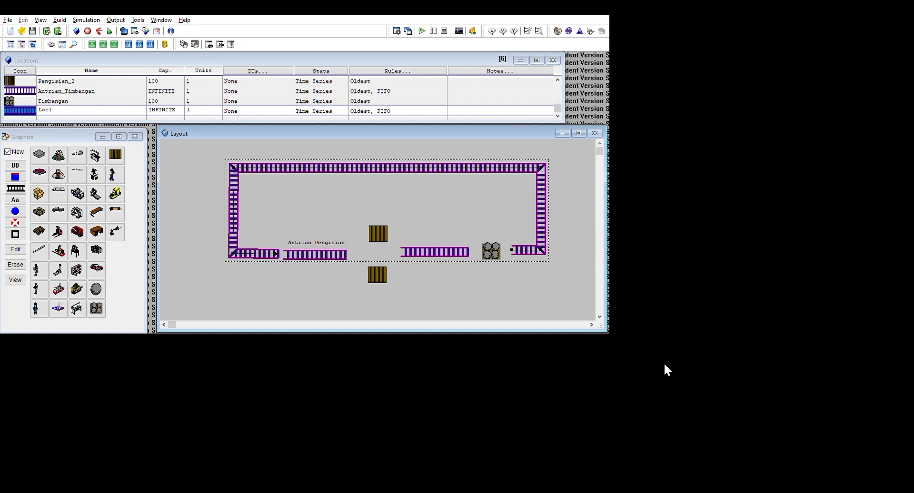
pyautogui.moveTo(671, 407); pyautogui.dragTo(637, 391)
pyautogui.moveTo(354, 299); pyautogui.dragTo(370, 303)
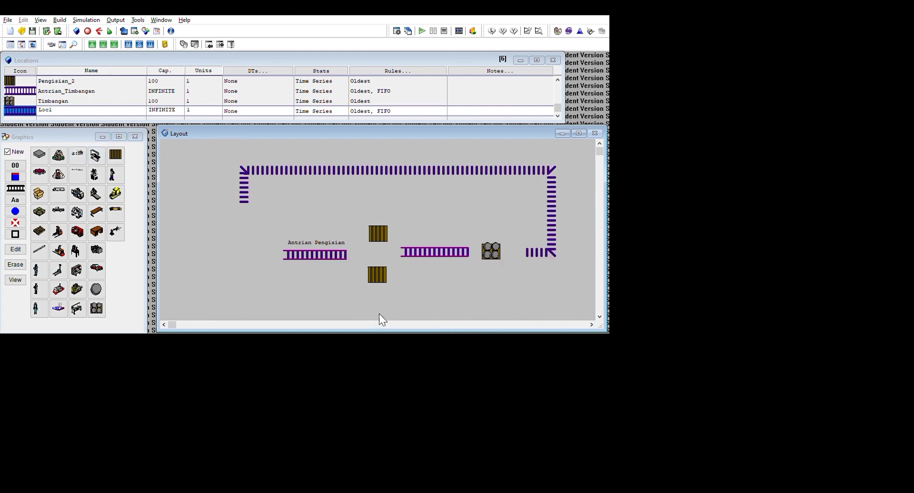
pyautogui.moveTo(520, 236); pyautogui.dragTo(505, 233)
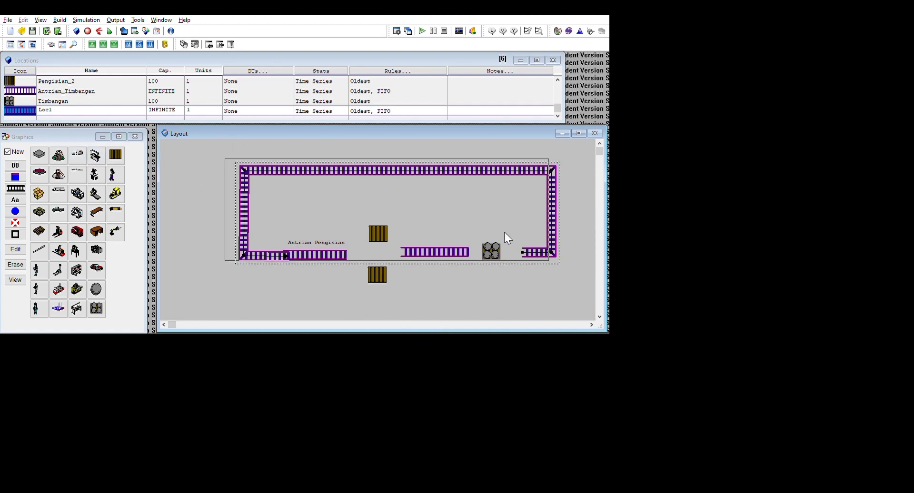
# - Move Antrian_Pengisian slightly up and away from the return queue's end so the two line up
pyautogui.click(489, 370)
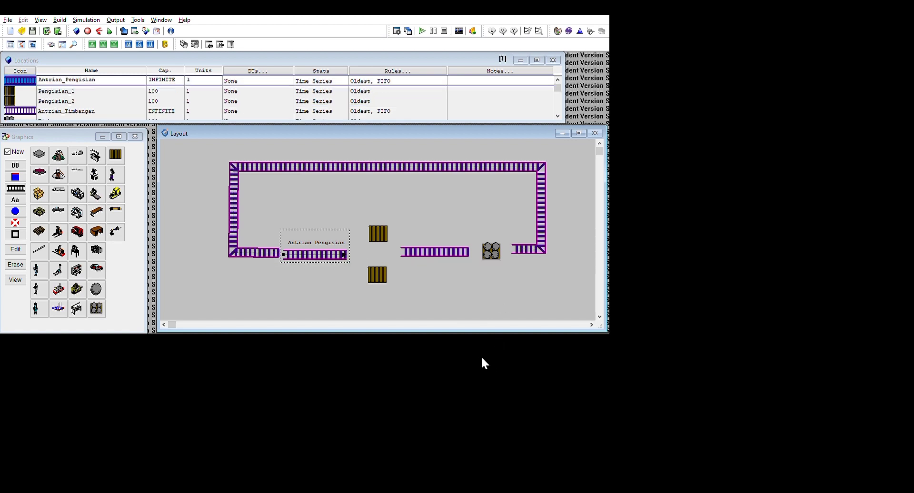
pyautogui.moveTo(478, 362); pyautogui.dragTo(486, 357)
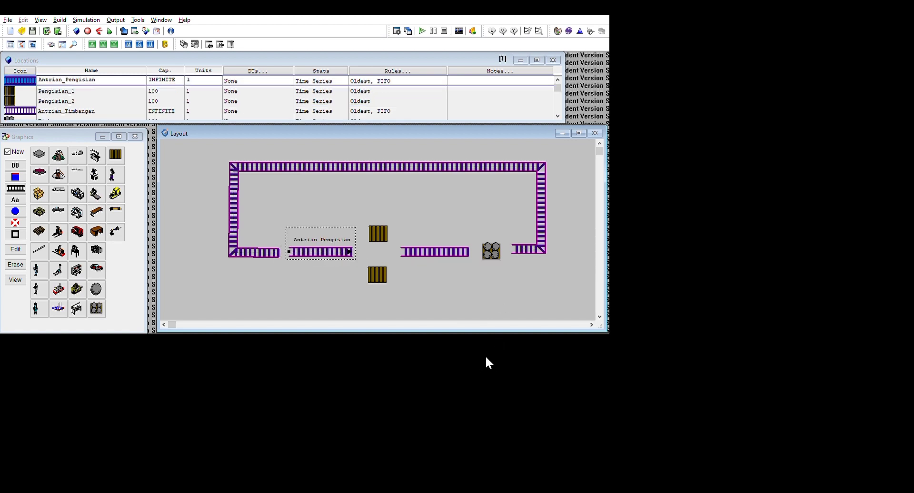
pyautogui.click(355, 232)
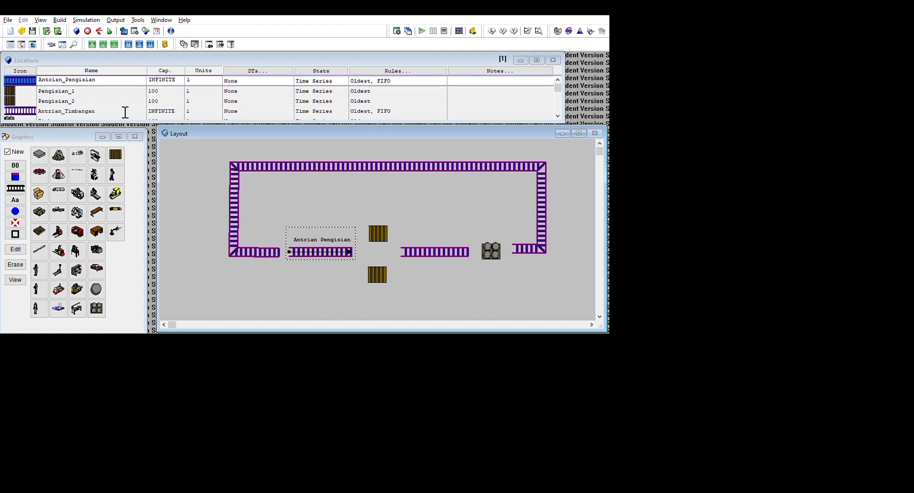
# - Rename the long return queue location as Perjalan_Truk_Pembongkaram_Batu_Bara
pyautogui.click(81, 110)
pyautogui.moveTo(97, 156); pyautogui.dragTo(71, 150)
pyautogui.write('Perjala')
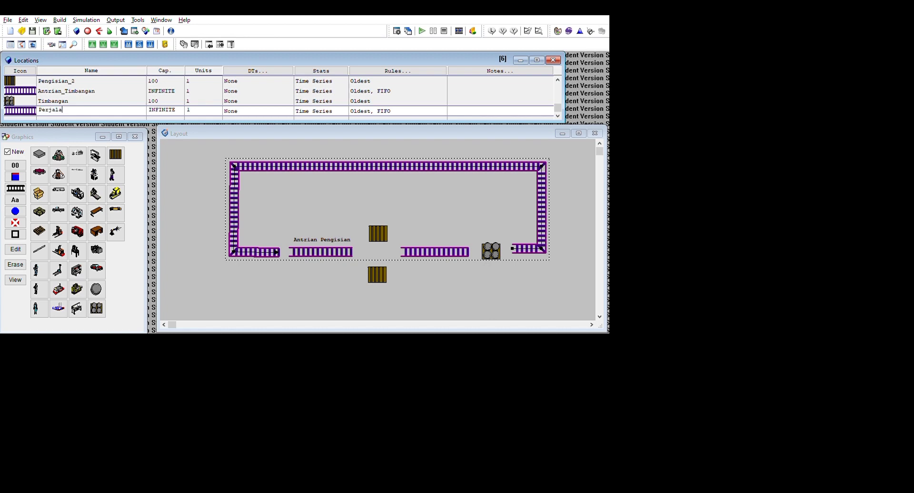
pyautogui.write('n_Truk_Pembongkaram_Batu_')
pyautogui.write('Bara')
pyautogui.click(324, 276)
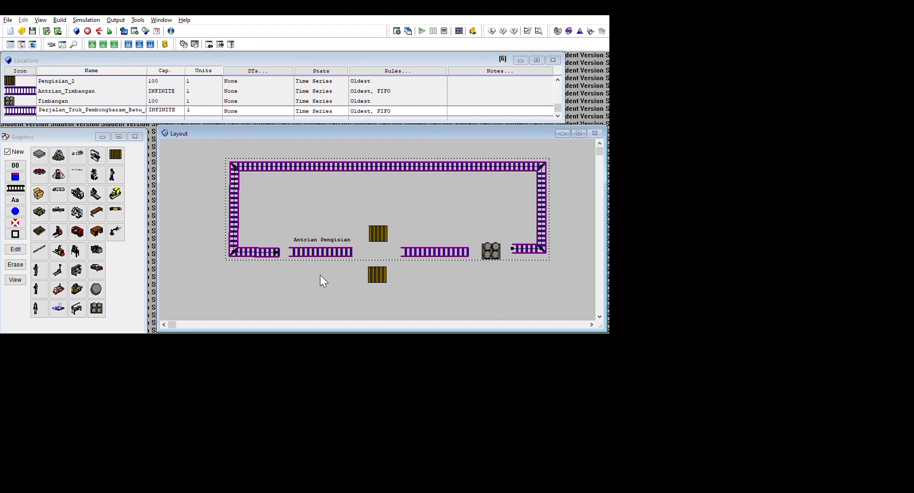
# - Add a name label to the existing Pengisian_1 location, placed on its pallet, without creating a new location
pyautogui.scroll(5, 132, 142)
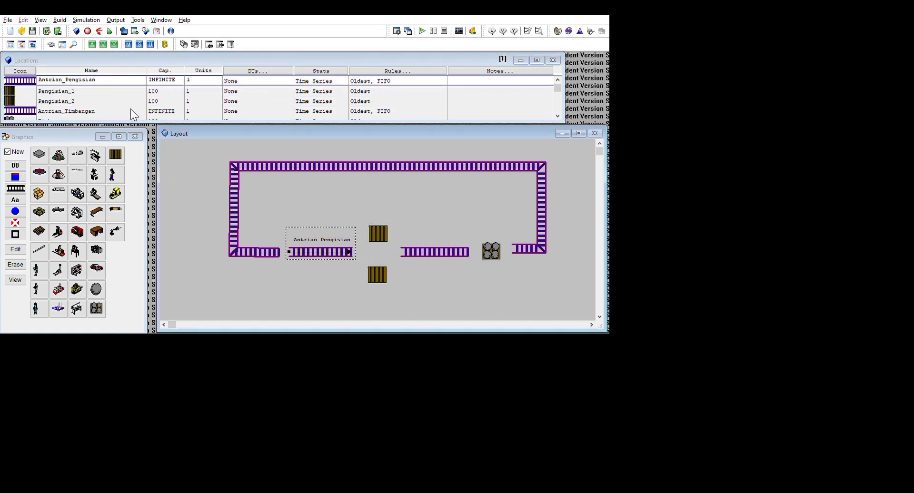
pyautogui.click(131, 92)
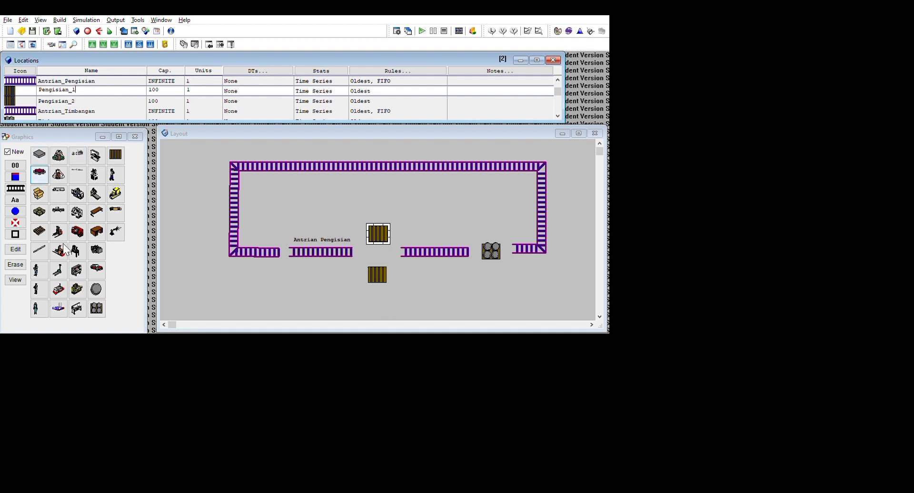
pyautogui.click(33, 215)
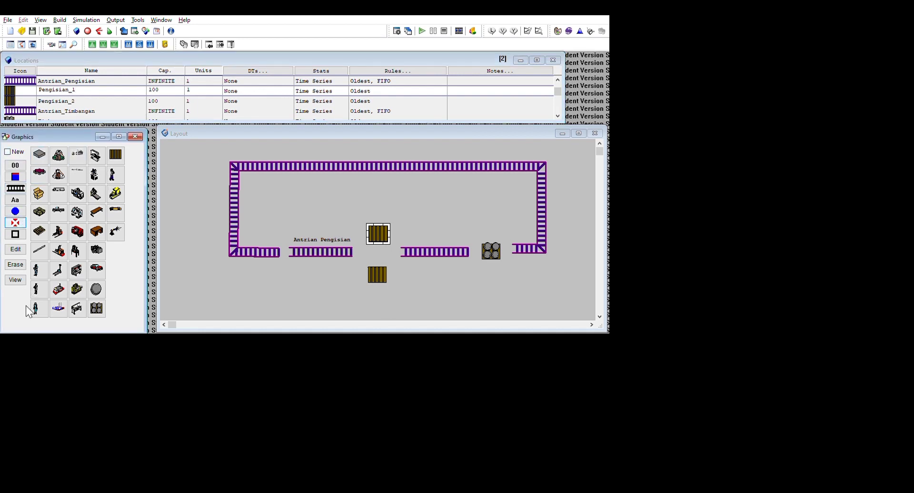
pyautogui.click(16, 200)
pyautogui.click(378, 232)
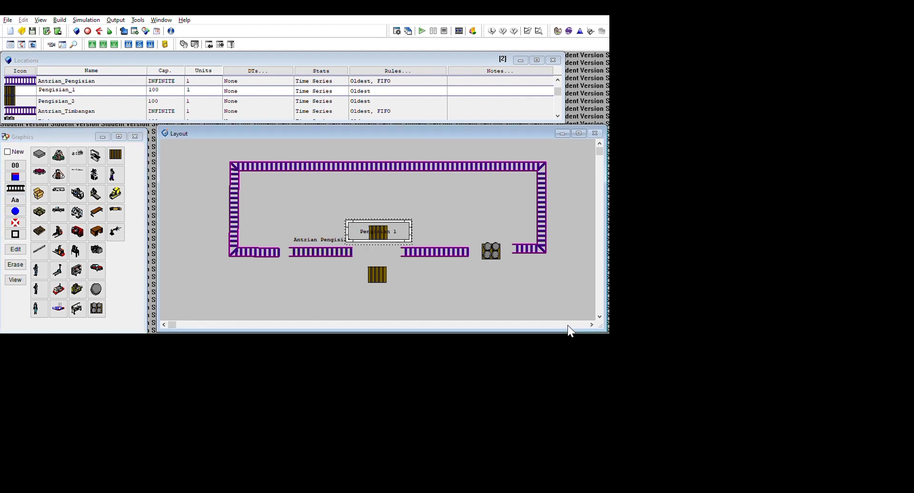
# - Add name labels to the Pengisian_2 pallet and the Antrian_Timbangan queue in the layout
pyautogui.click(69, 101)
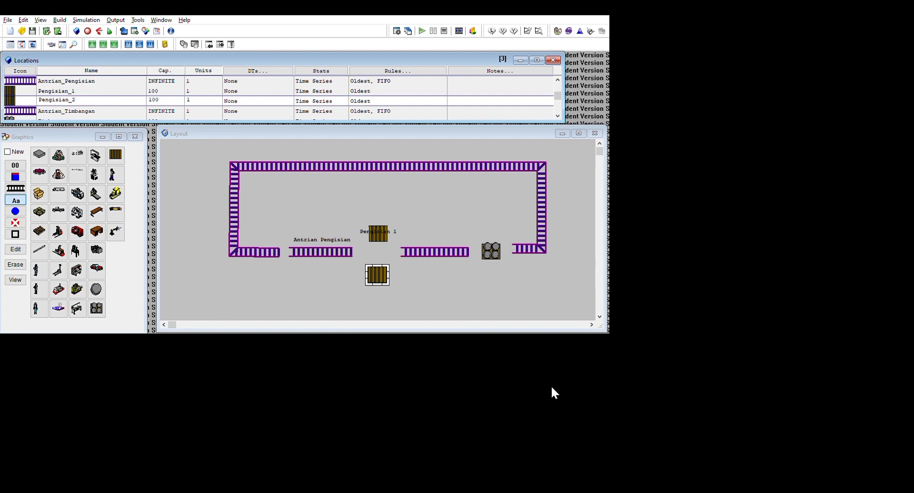
pyautogui.click(370, 277)
pyautogui.click(49, 111)
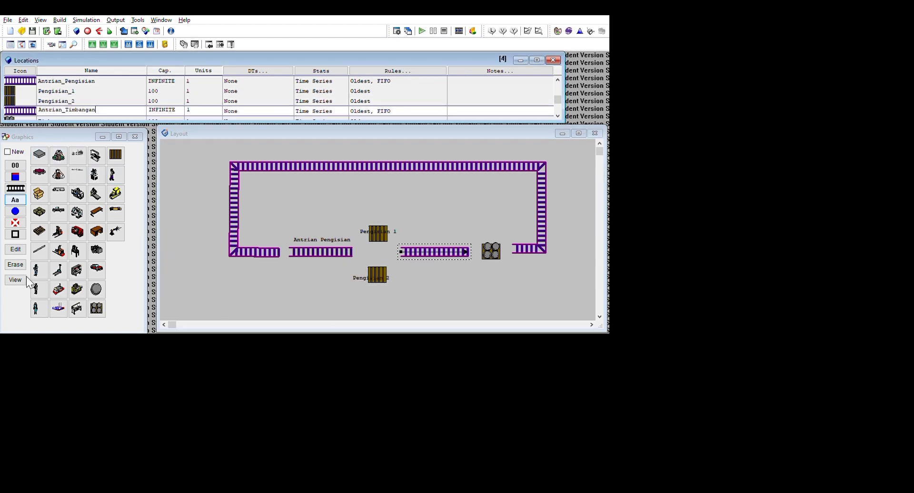
pyautogui.click(436, 246)
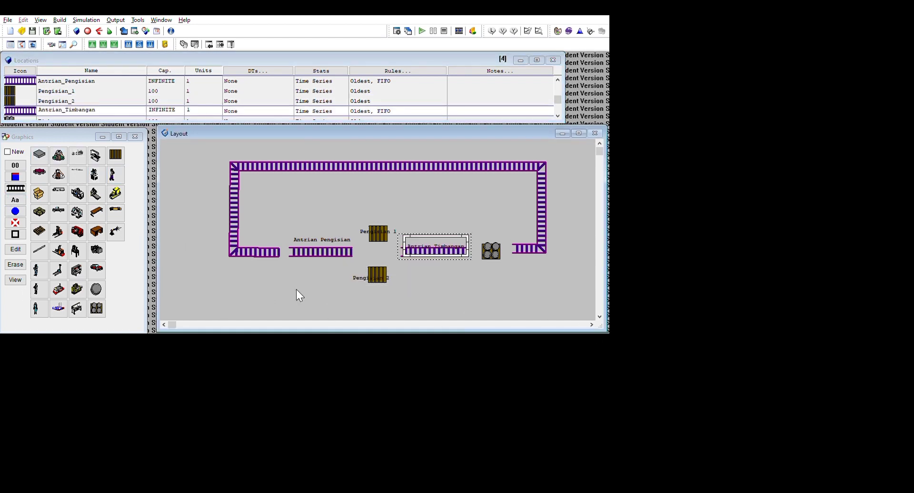
# - Add name labels to the Timbangan location and the long return queue Perjalan_Truk_Pembongkaram_Batu_Bara in the layout
pyautogui.click(55, 117)
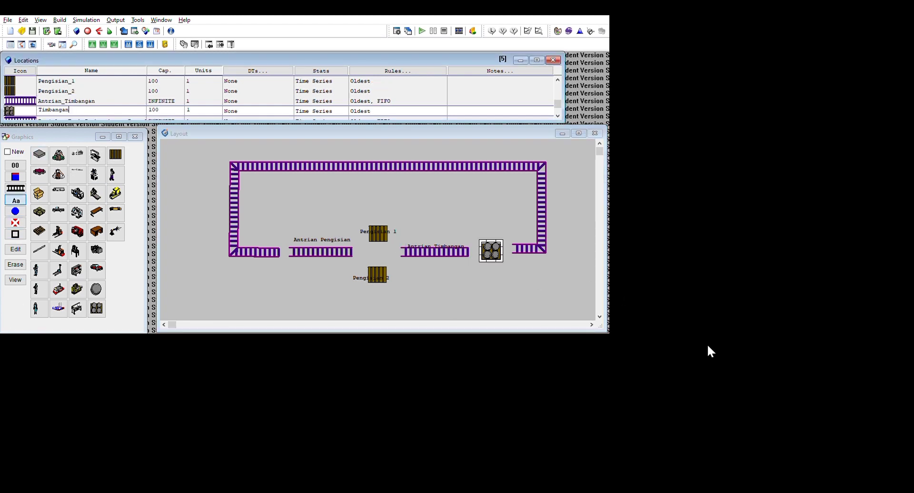
pyautogui.click(487, 247)
pyautogui.click(63, 118)
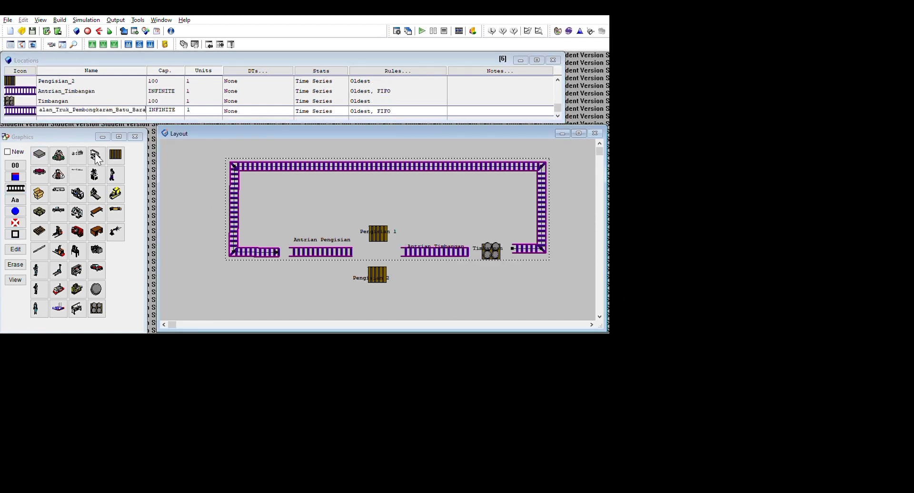
pyautogui.moveTo(73, 111); pyautogui.dragTo(146, 110)
pyautogui.click(15, 200)
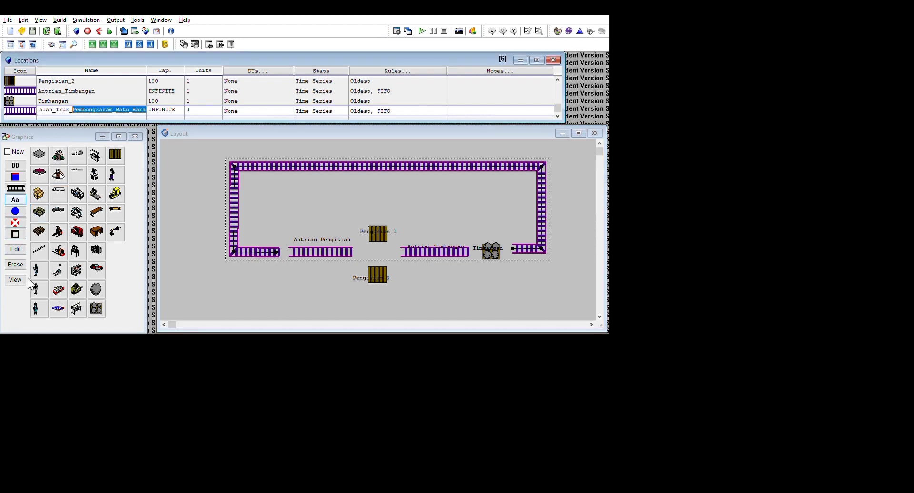
pyautogui.click(550, 222)
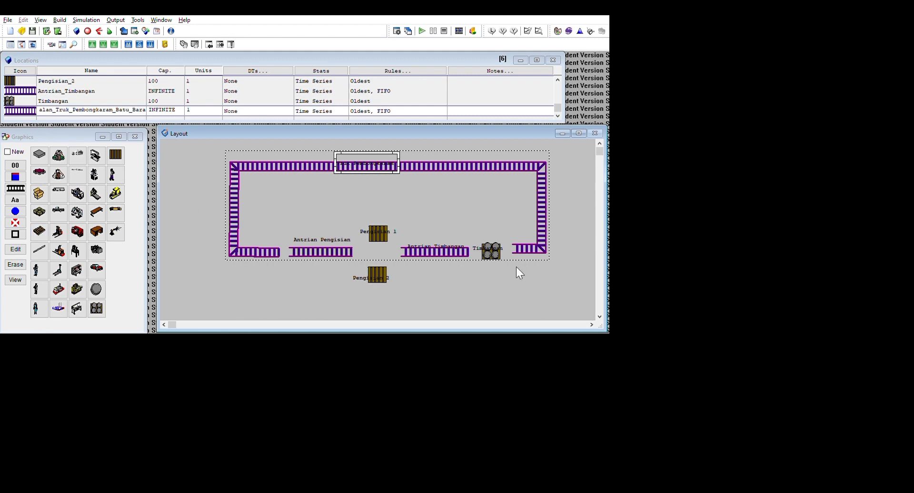
# - Move the return queue's name label above its track and widen the label until the whole name fits
pyautogui.moveTo(542, 227); pyautogui.dragTo(449, 210)
pyautogui.moveTo(566, 212); pyautogui.dragTo(588, 211)
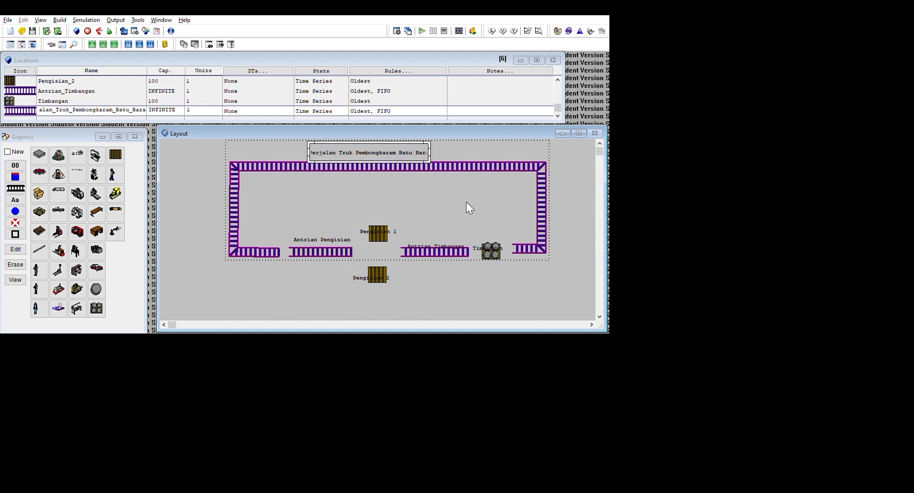
pyautogui.moveTo(463, 207); pyautogui.dragTo(507, 210)
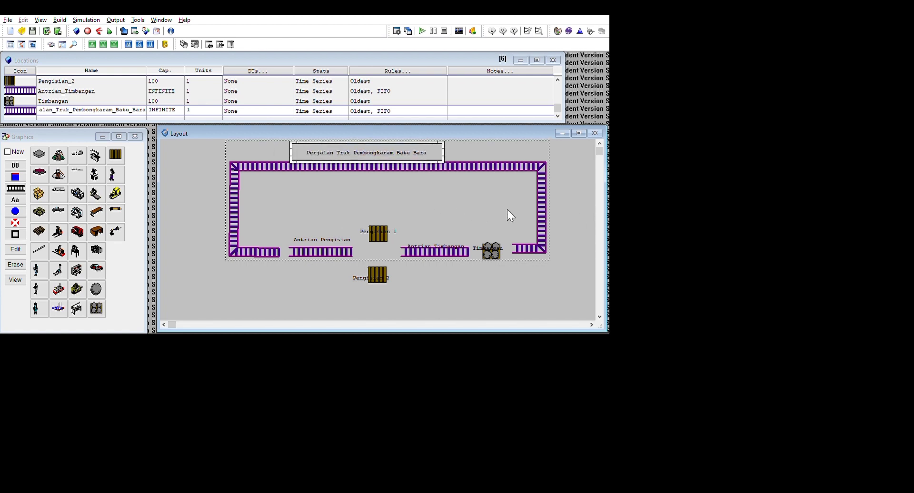
# - Move the Timbangan, Antrian_Timbangan, Pengisian_2 and Pengisian_1 labels so each sits just above its location graphic
pyautogui.click(743, 353)
pyautogui.moveTo(742, 357); pyautogui.dragTo(748, 340)
pyautogui.click(652, 351)
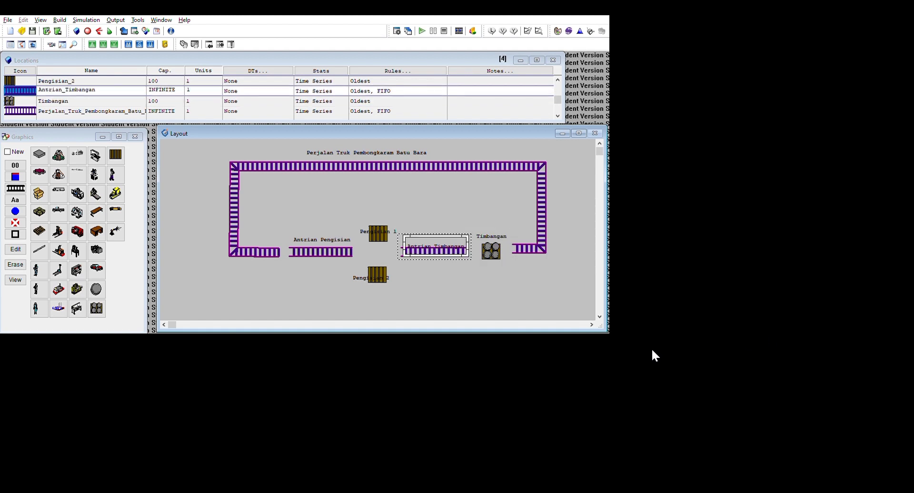
pyautogui.click(553, 391)
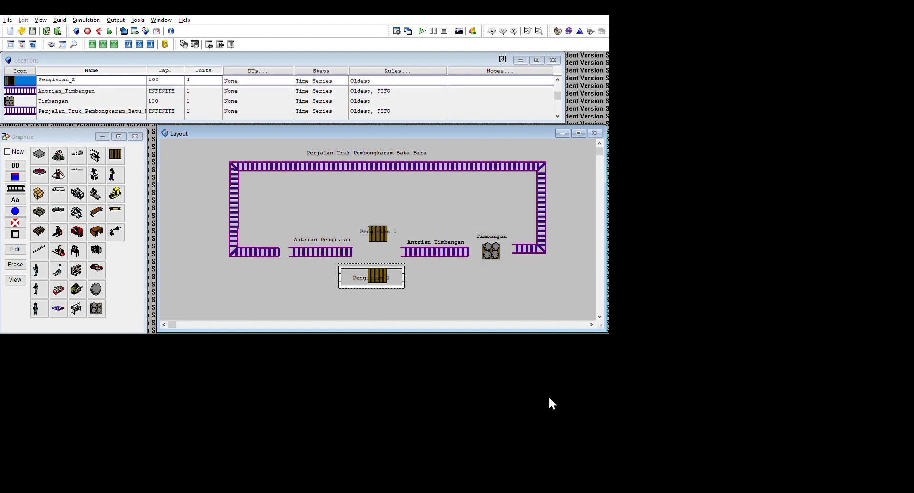
pyautogui.moveTo(549, 396); pyautogui.dragTo(560, 374)
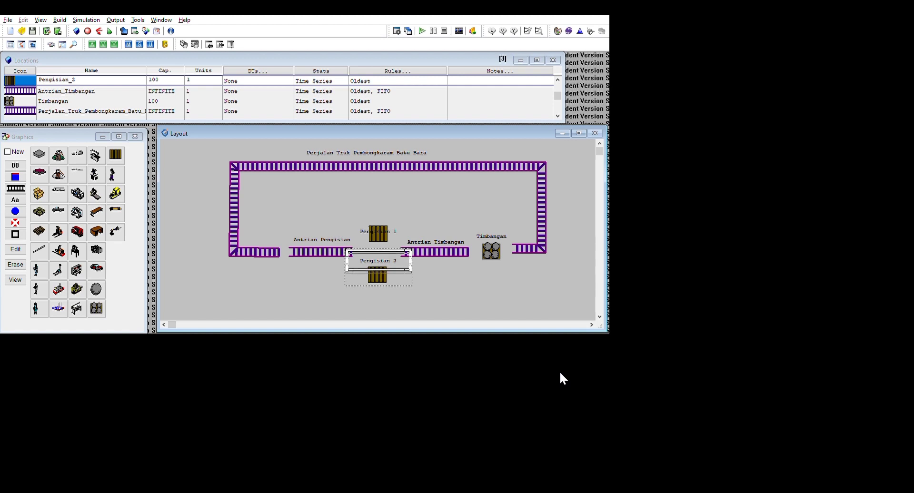
pyautogui.click(559, 333)
pyautogui.moveTo(560, 329); pyautogui.dragTo(564, 317)
# - Recolour the Antrian_Timbangan queue green and the long return queue red
pyautogui.click(649, 362)
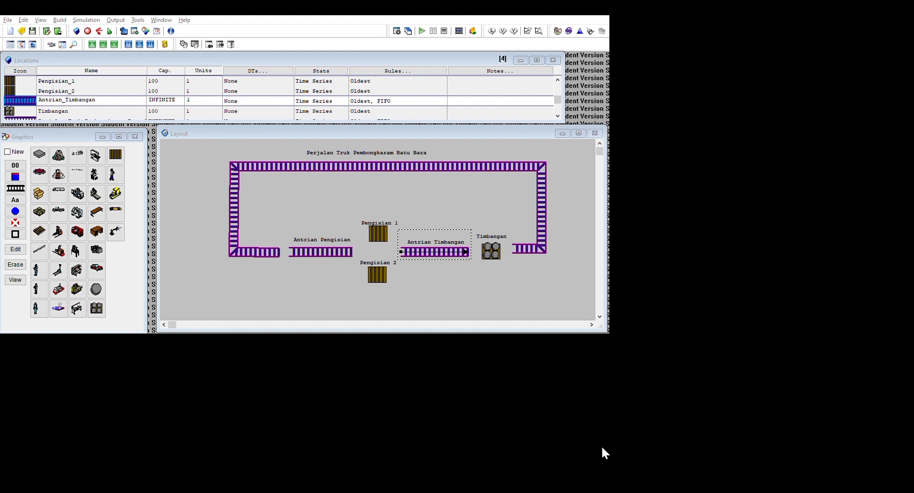
pyautogui.click(629, 433)
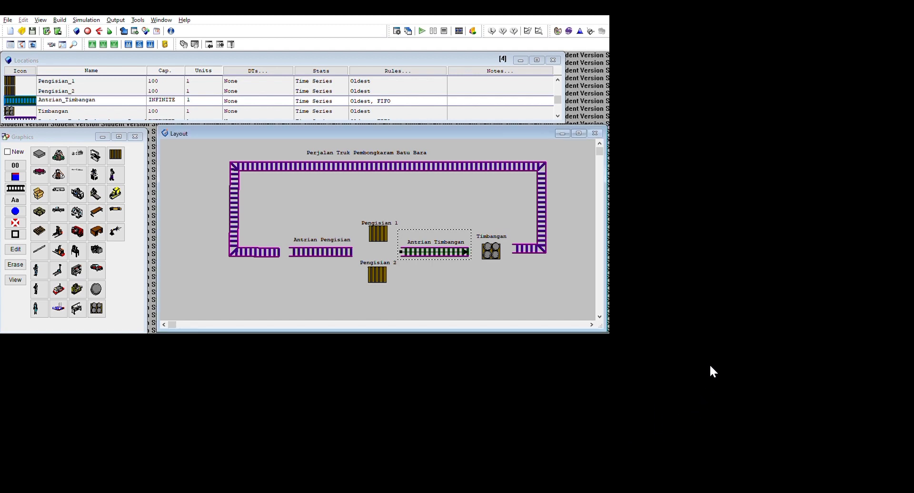
pyautogui.click(805, 347)
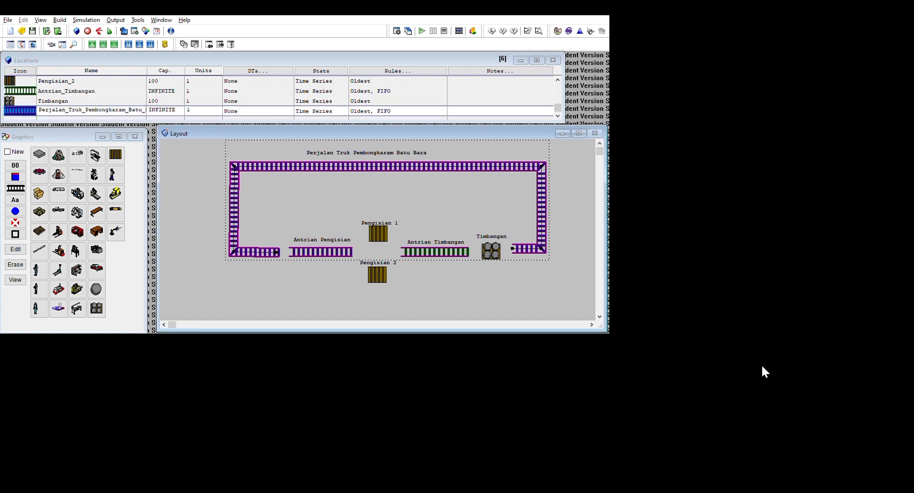
pyautogui.click(726, 386)
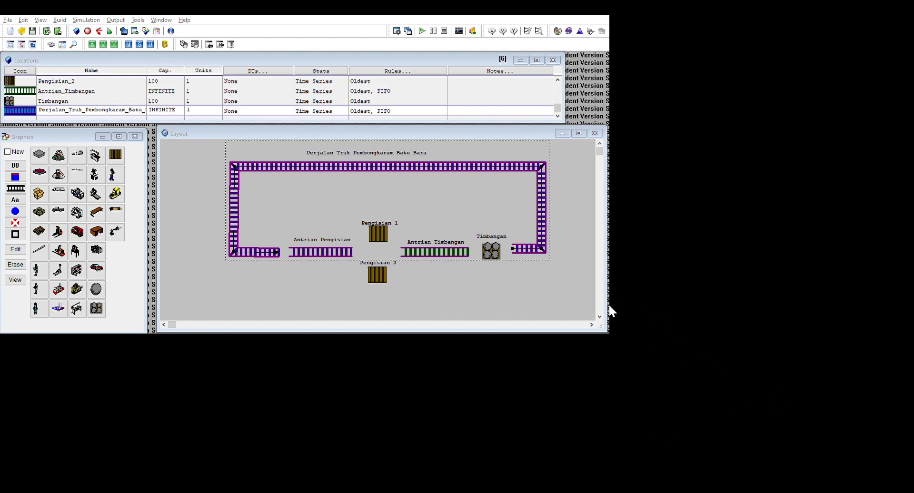
pyautogui.click(644, 471)
pyautogui.click(472, 360)
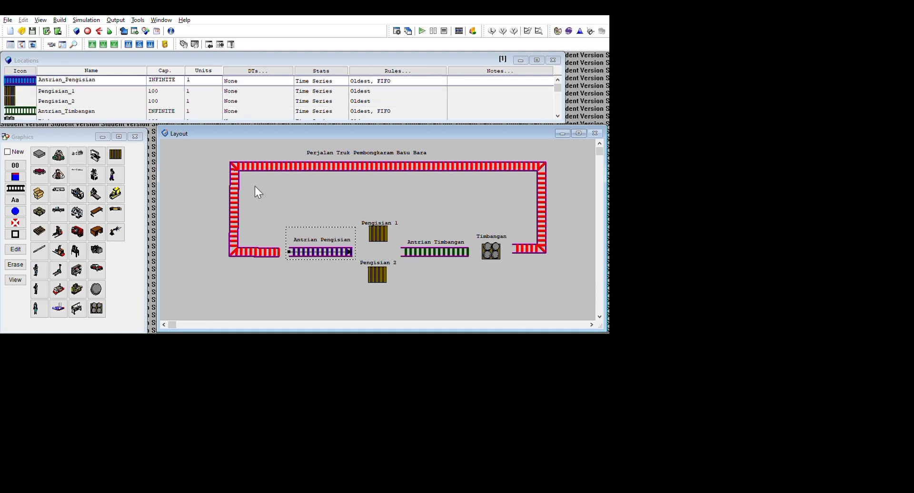
pyautogui.click(245, 144)
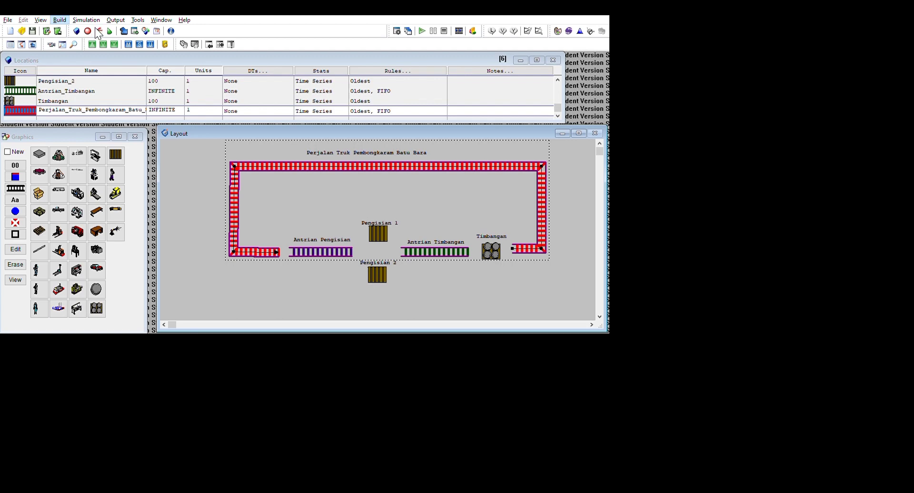
# - Create an entity with the semi-truck graphic, set its speed to 150 mpm and name it Truk_Pengangkut
pyautogui.click(99, 47)
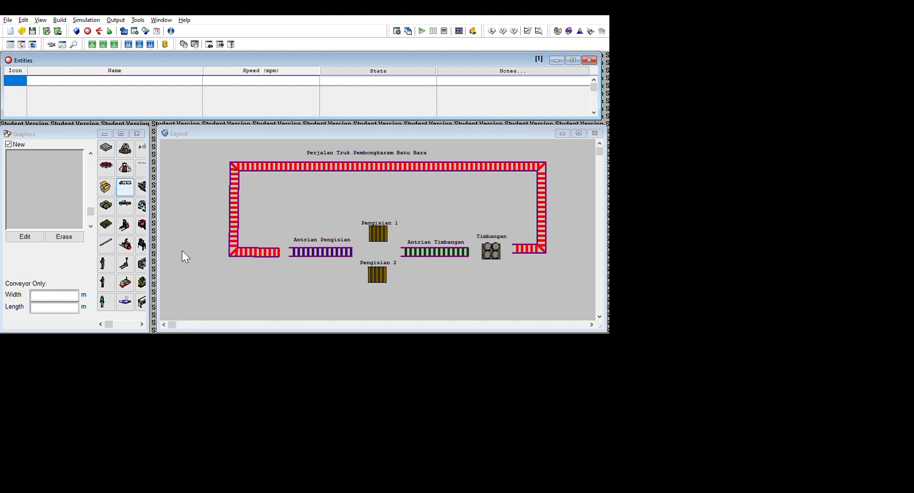
pyautogui.click(124, 187)
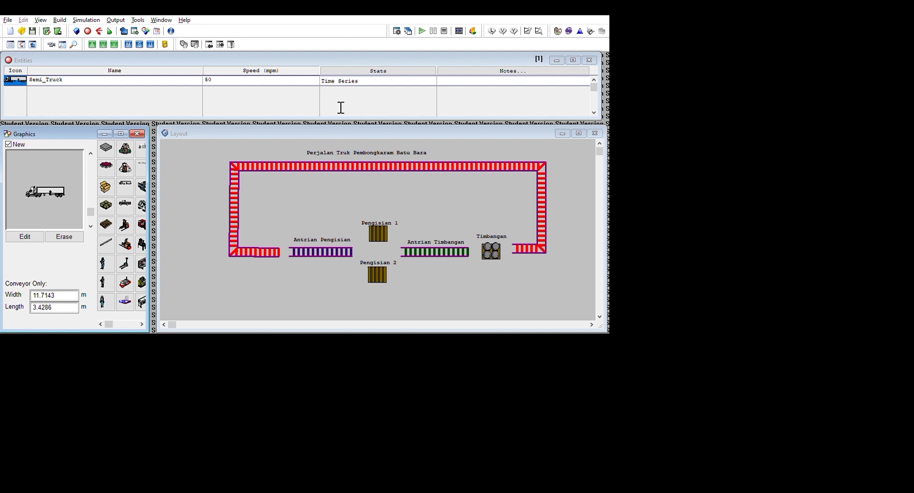
pyautogui.click(284, 103)
pyautogui.write('150')
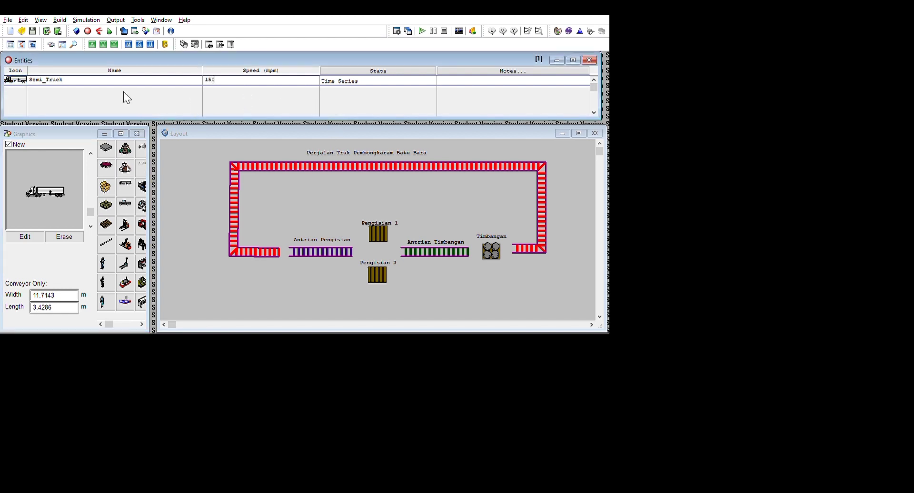
pyautogui.moveTo(127, 103); pyautogui.dragTo(35, 99)
pyautogui.write('Truk_Pengangkut')
pyautogui.click(125, 109)
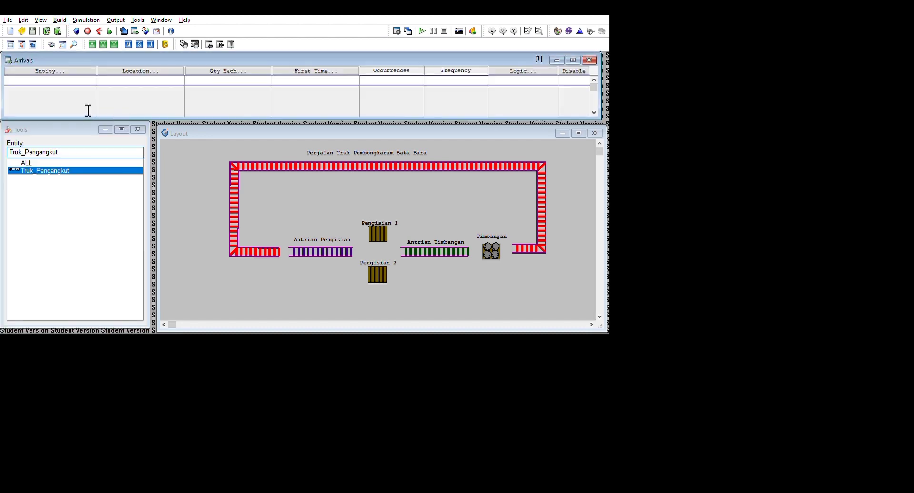
# - Define an arrival of Truk_Pengangkut at Antrian_Pengisian with 5 occurrences and a frequency of 2
pyautogui.write('Truk_Pengangkut')
pyautogui.press('Tab')
pyautogui.write('Antrian_Pengisian')
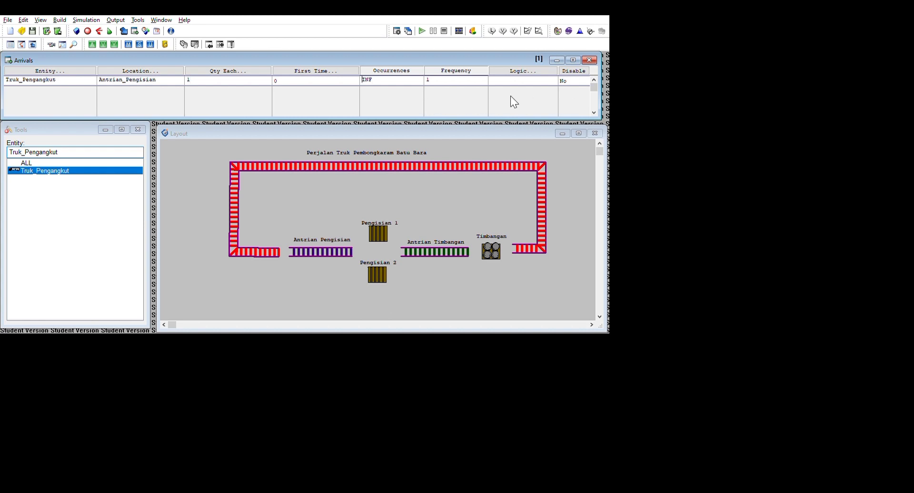
pyautogui.write('5')
pyautogui.press('Tab')
pyautogui.write('2')
# - Start the model's processing with a first process record for the entity Truk_Pengangkut
pyautogui.hotkey('ctrl', 'p')
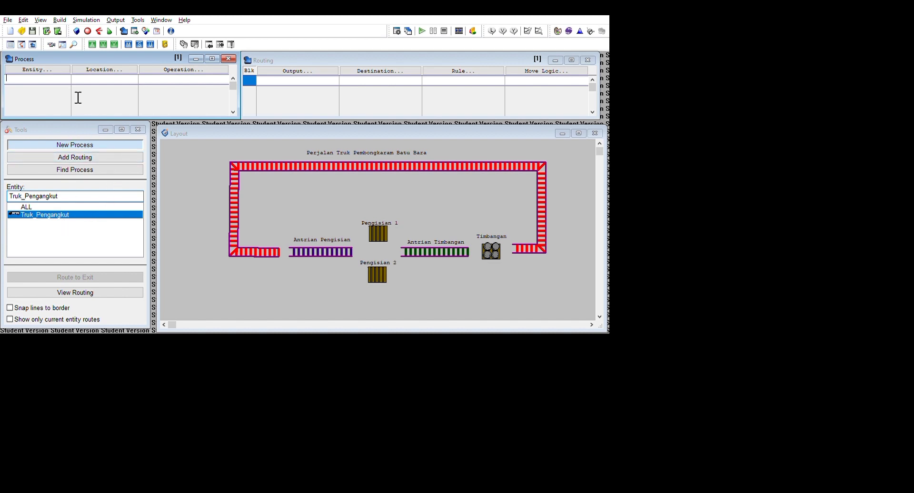
pyautogui.write('Truk_Pengangkut')
pyautogui.press('Return')
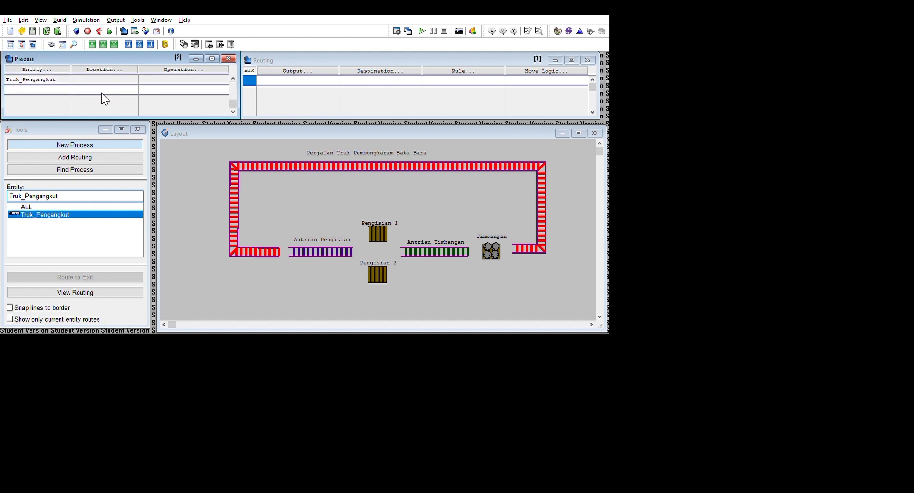
# - Copy the Truk_Pengangkut entity name into further process records so that each of the six locations has one
pyautogui.click(100, 96)
pyautogui.hotkey('ctrl', 'c')
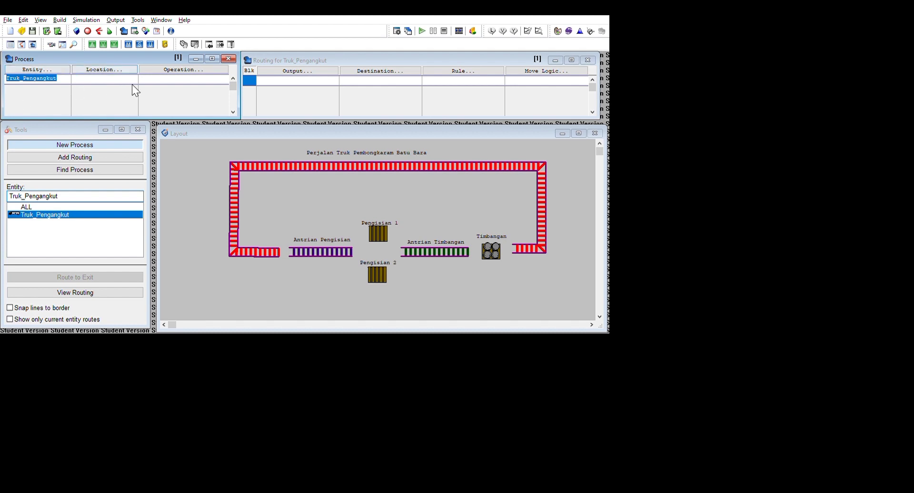
pyautogui.click(102, 101)
pyautogui.click(95, 93)
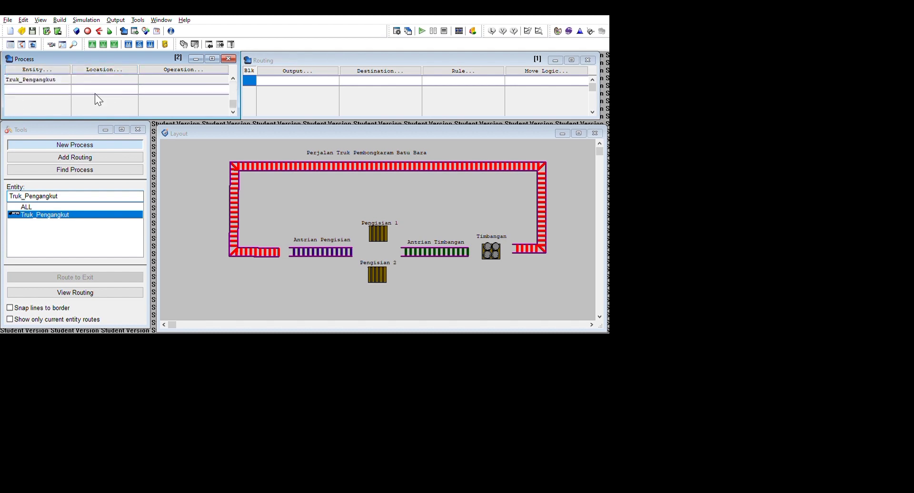
pyautogui.click(95, 93)
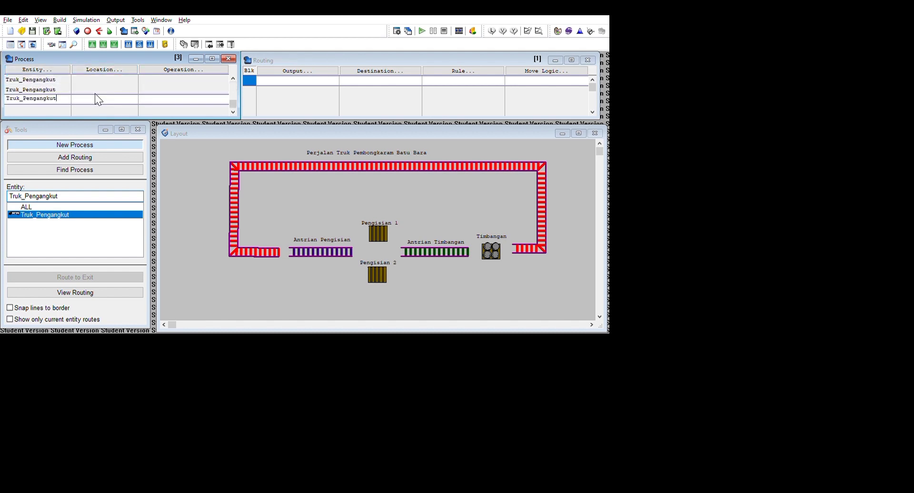
pyautogui.click(95, 94)
pyautogui.click(95, 93)
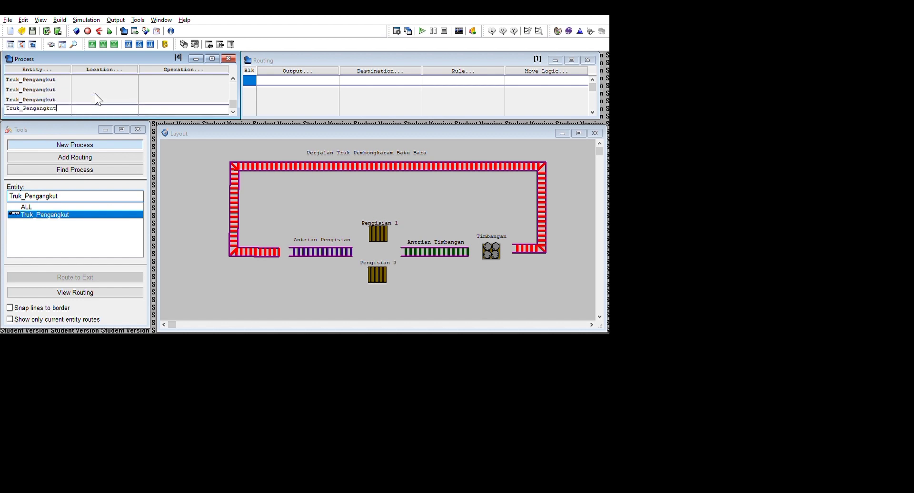
pyautogui.press('Down')
pyautogui.hotkey('ctrl', 'v')
pyautogui.scroll(5, 113, 116)
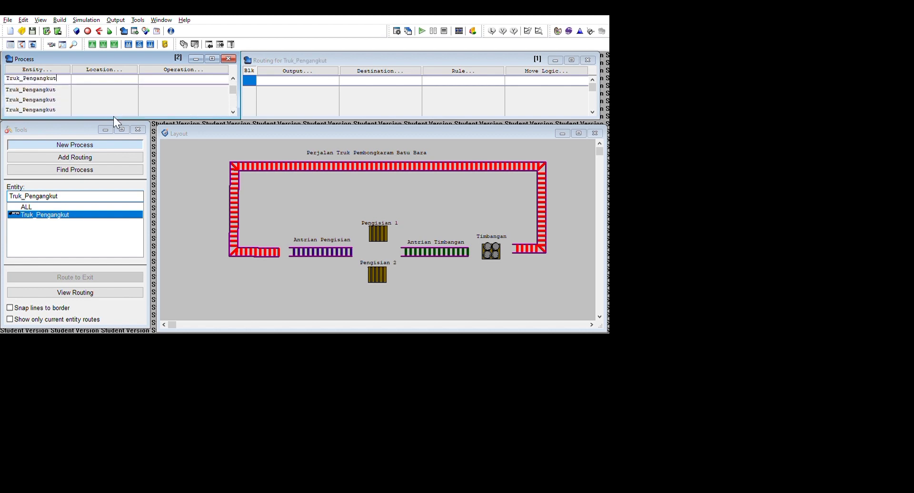
# - Set the locations of the first three process records to Antrian_Pengisian, Pengisian_1 and Pengisian_2
pyautogui.press('Tab')
pyautogui.write('Antrian_Pengisian')
pyautogui.press('Down')
pyautogui.write('Pengisian_1')
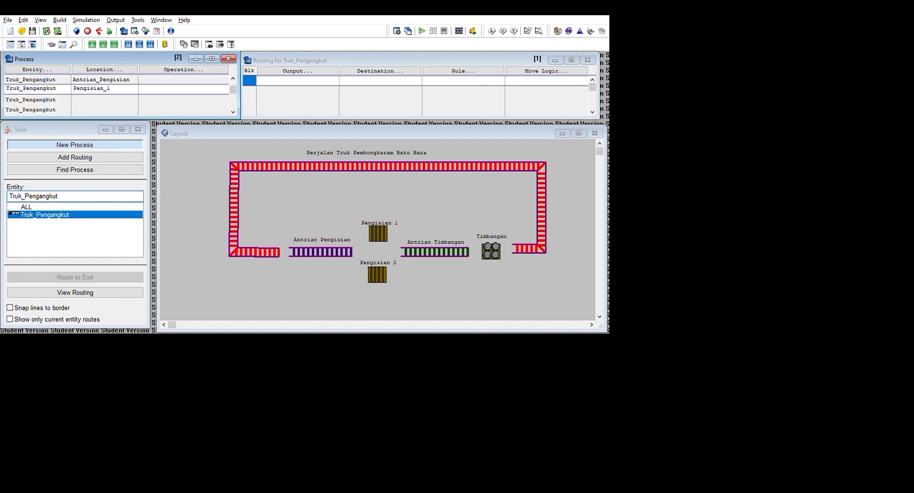
pyautogui.press('Down')
pyautogui.write('Pengisia')
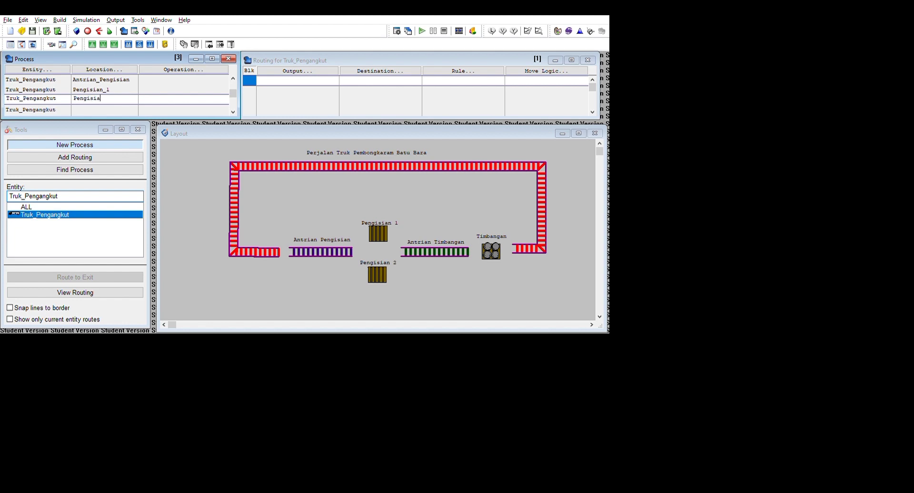
pyautogui.write('n_2')
# - Set the locations of the fourth and fifth process records to Antrian_Timbangan and Timbangan
pyautogui.press('Down')
pyautogui.write('Antrian')
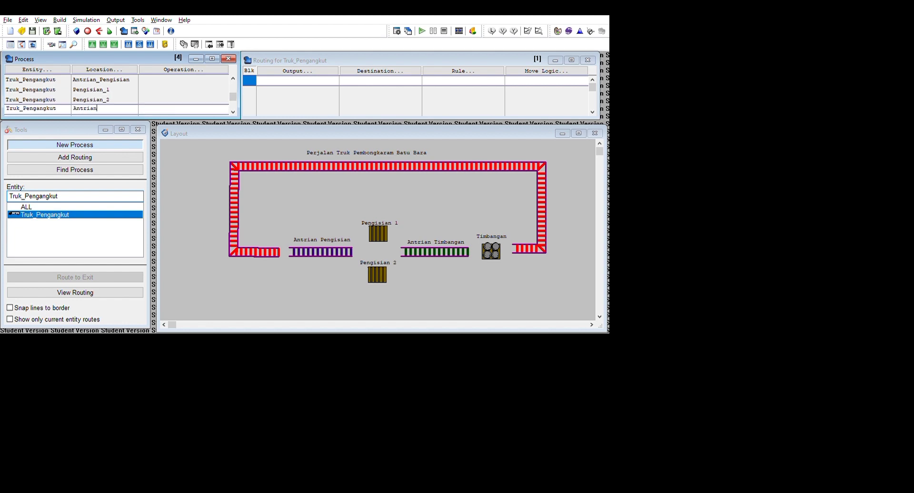
pyautogui.write('_Timbangan')
pyautogui.press('Return')
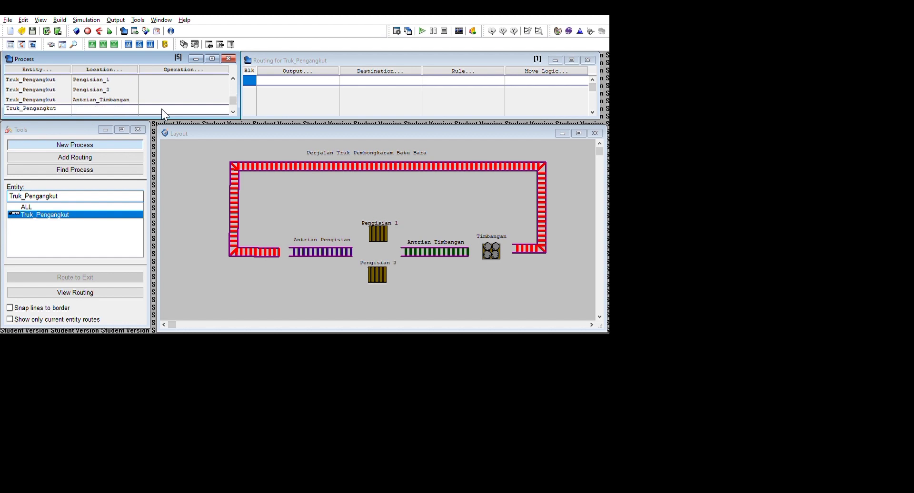
pyautogui.write('Timbangan')
pyautogui.press('Return')
# - Try to set the sixth process record's location to Perjalanan_Truk_Pembongkaran_Batu_Bara
pyautogui.write('Perjalan')
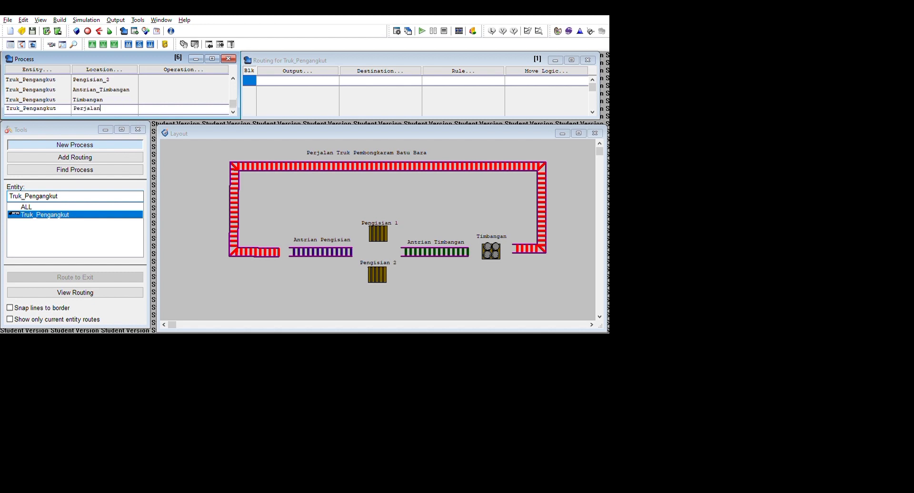
pyautogui.write('an_Truk_Pembongkar')
pyautogui.write('an_Bata')
pyautogui.press('BackSpace')
pyautogui.write('u_Bara')
pyautogui.click(258, 104)
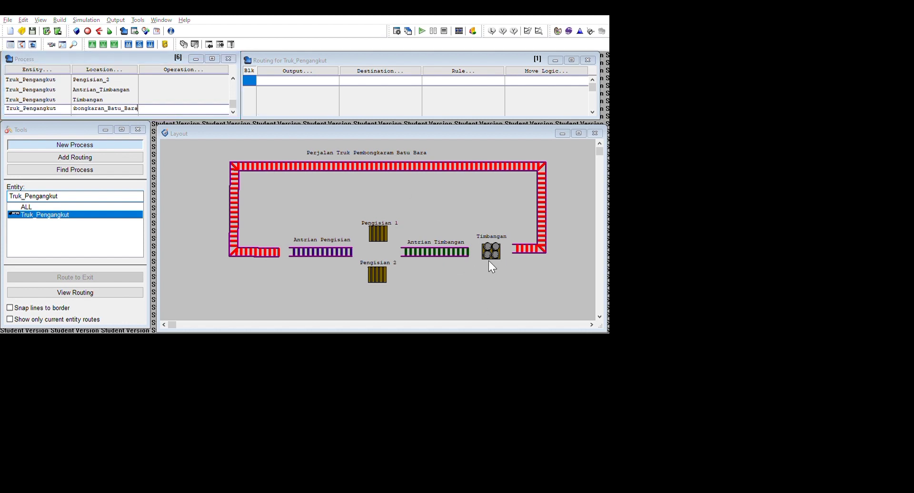
pyautogui.click(532, 292)
pyautogui.scroll(3, 193, 127)
pyautogui.scroll(-3, 193, 127)
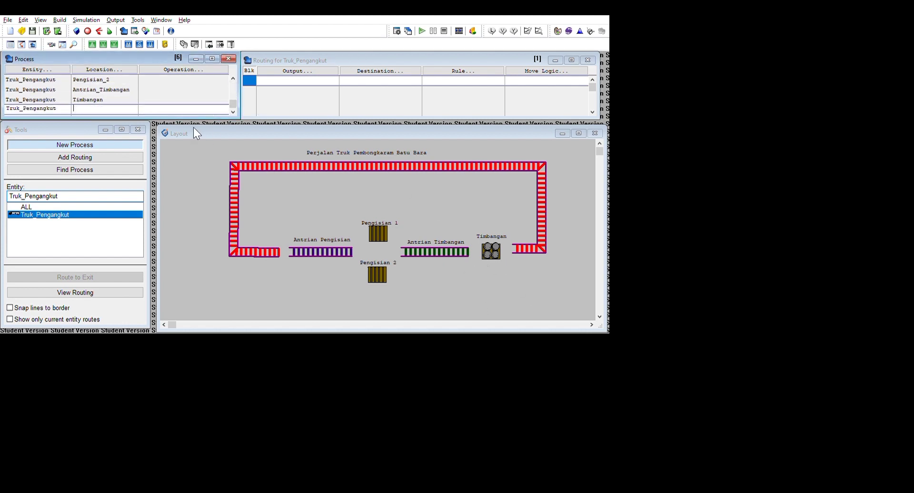
pyautogui.scroll(3, 194, 127)
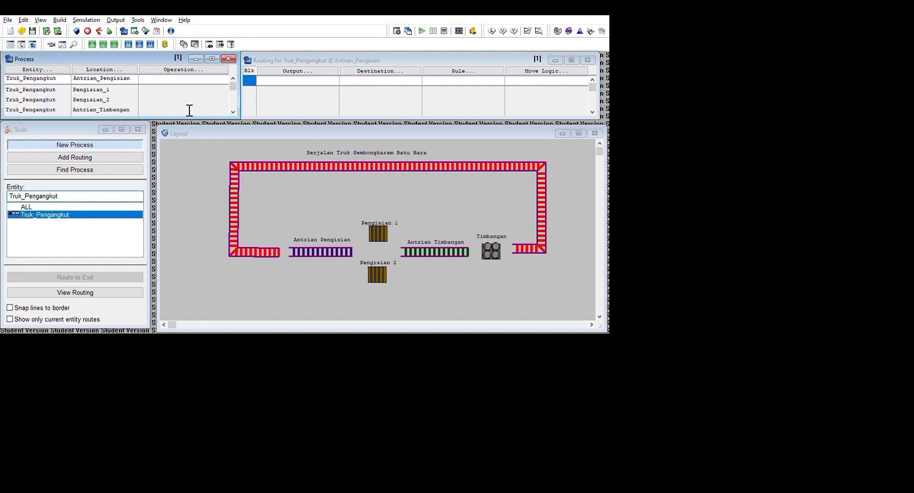
# - Set the sixth process record's location to Perjalanan_Truk_Pembongkaran_Batu_Bara
pyautogui.scroll(-4, 186, 107)
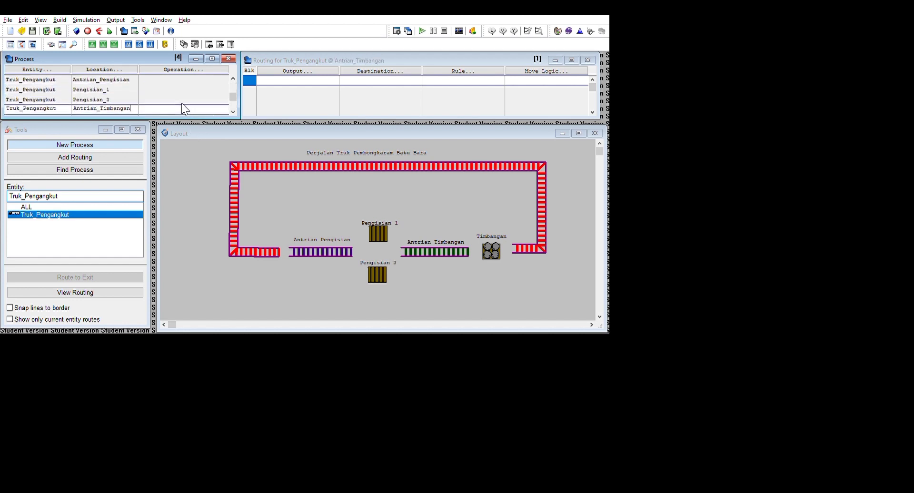
pyautogui.scroll(-1, 182, 107)
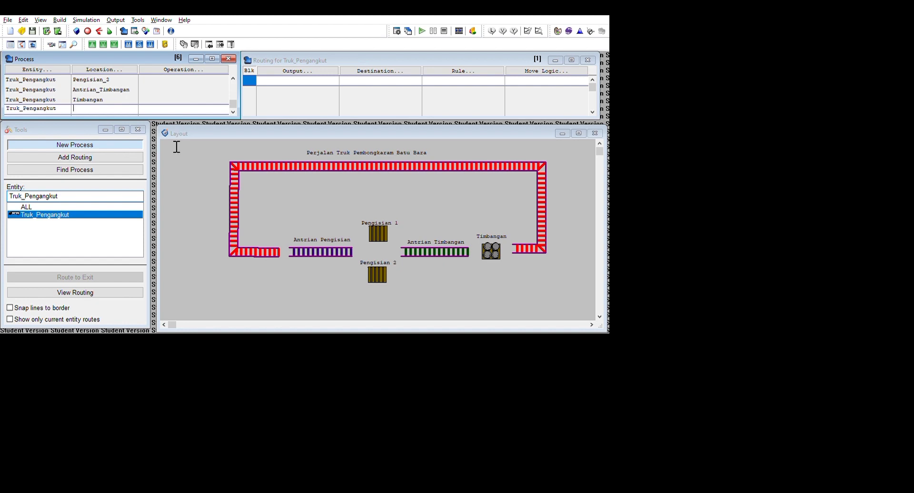
pyautogui.write('Perjalanan')
pyautogui.write('_Truk_Pemb')
pyautogui.write('o')
pyautogui.write('ngkaran_')
pyautogui.write('Batu_Bara')
pyautogui.click(297, 153)
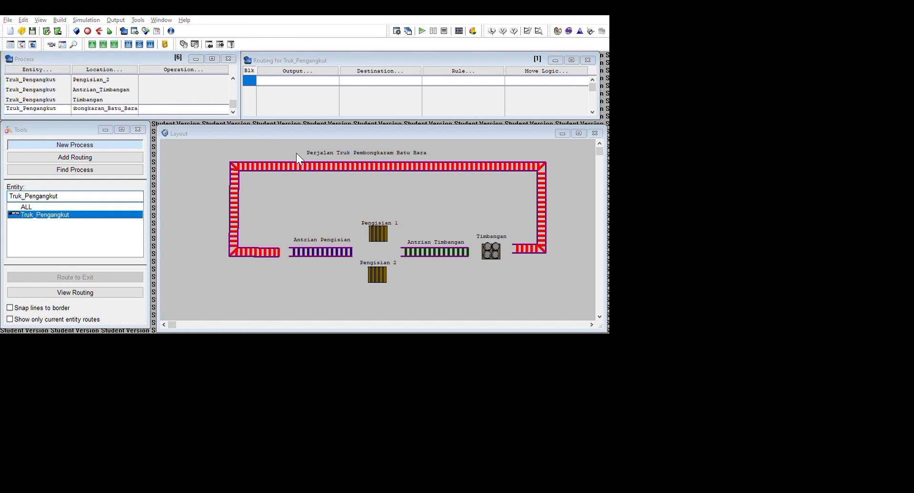
pyautogui.click(469, 285)
# - Enter the operation WAIT U(7.5,2.5)MIN for Pengisian_1 and copy it to the Pengisian_2 record
pyautogui.scroll(5, 226, 131)
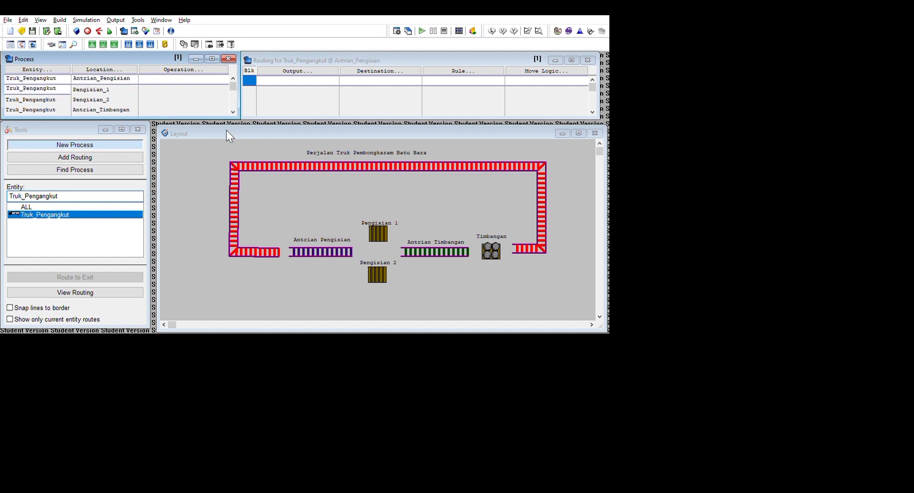
pyautogui.scroll(-5, 227, 130)
pyautogui.scroll(5, 227, 131)
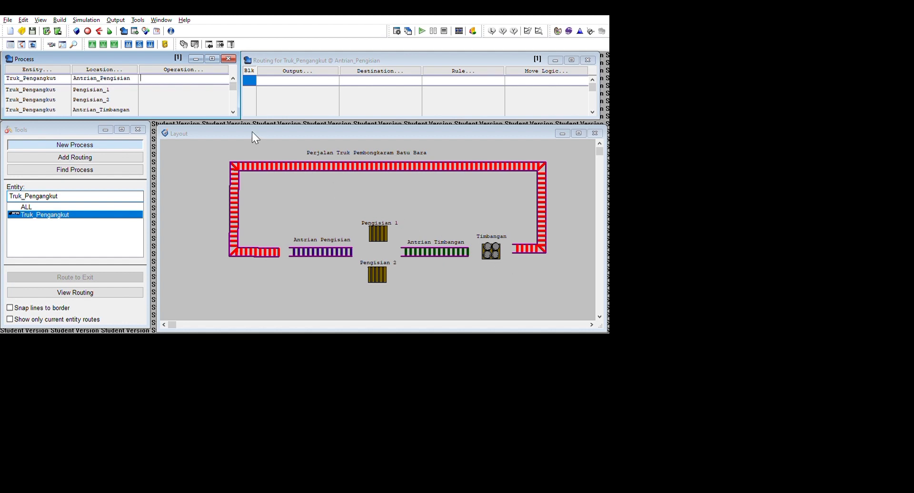
pyautogui.scroll(-1, 284, 114)
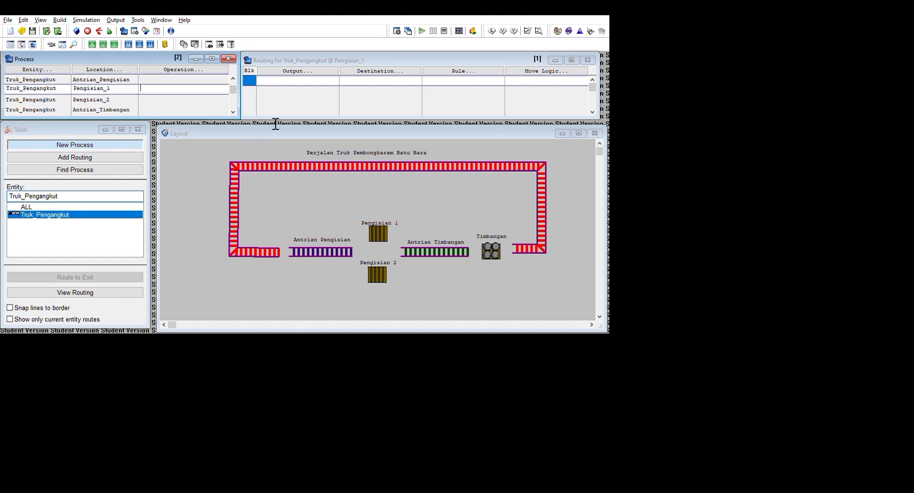
pyautogui.write('WAIT U(7.5,2.5)MIN')
pyautogui.hotkey('ctrl', 'shift', 'Left')
pyautogui.hotkey('ctrl', 'shift', 'Left')
pyautogui.hotkey('ctrl', 'c')
pyautogui.press('Down')
pyautogui.hotkey('ctrl', 'v')
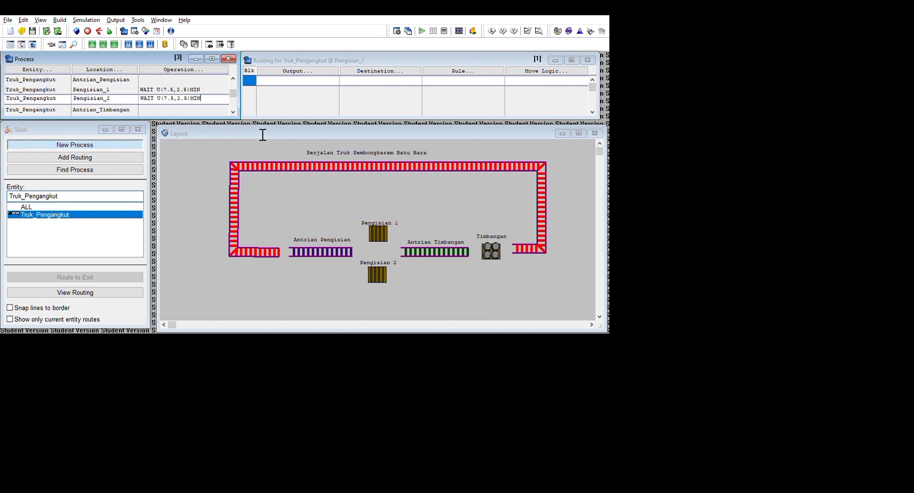
# - Paste the WAIT U(7.5,2.5)MIN operation into the Timbangan and Perjalanan_Truk_Pembongkaran_Batu_Bara records
pyautogui.press('Down')
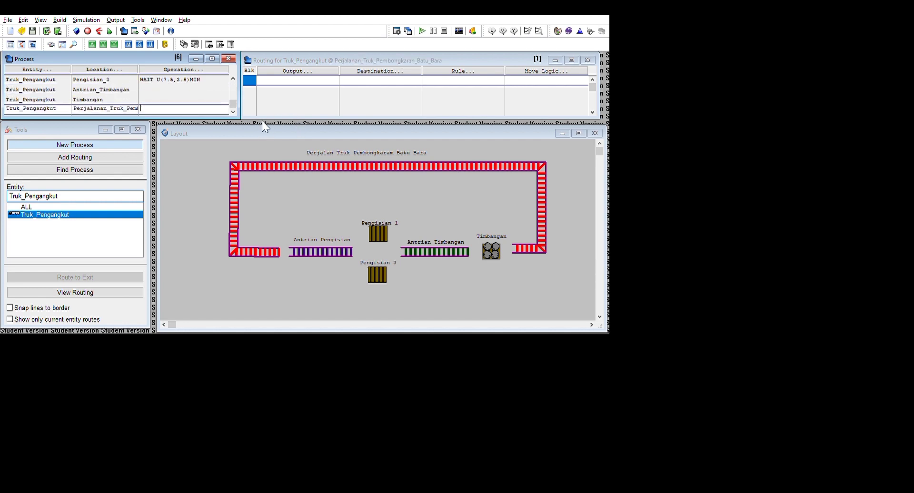
pyautogui.press('Down')
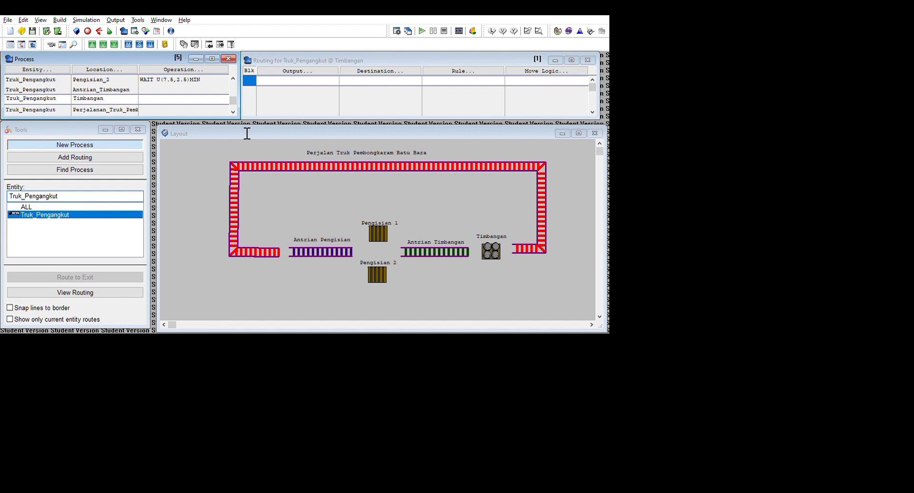
pyautogui.hotkey('ctrl', 'v')
pyautogui.press('Down')
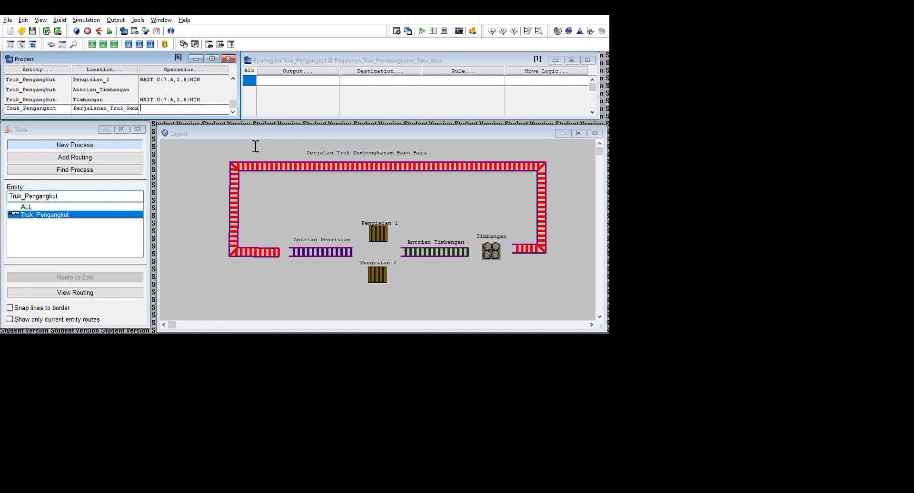
# - Change the operation of the Pengisian_2 record to WAIT U(5.0,2.5)MIN
pyautogui.press('Up')
pyautogui.press('Up')
pyautogui.press('Up')
pyautogui.press('Up')
pyautogui.press('Up')
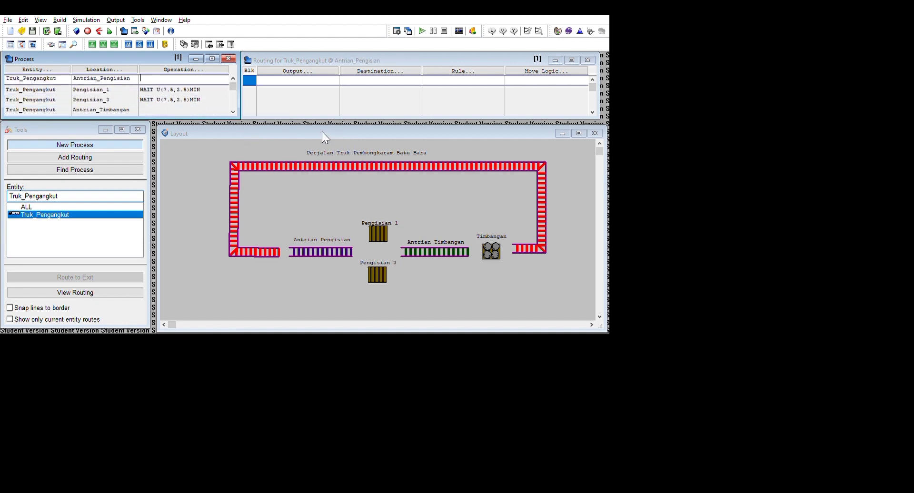
pyautogui.press('Down')
pyautogui.press('Down')
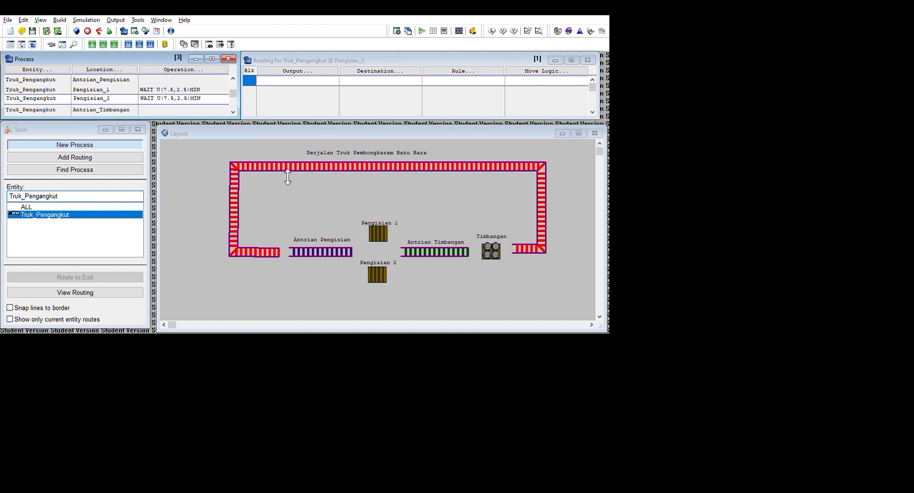
pyautogui.press('BackSpace')
pyautogui.press('BackSpace')
pyautogui.press('BackSpace')
pyautogui.write('5.0')
pyautogui.click(286, 141)
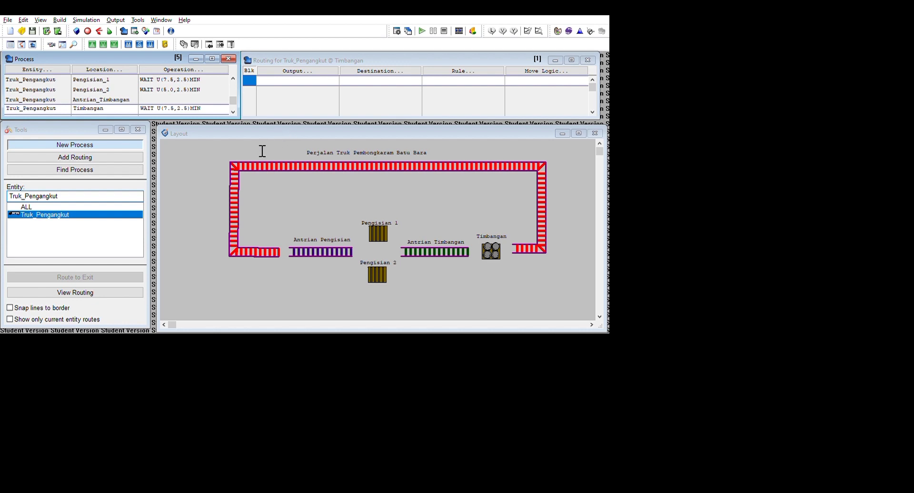
# - Change the operation of the Timbangan record to WAIT U(3.5,1.5)MIN
pyautogui.press('BackSpace')
pyautogui.write('3')
pyautogui.click(278, 147)
pyautogui.click(293, 164)
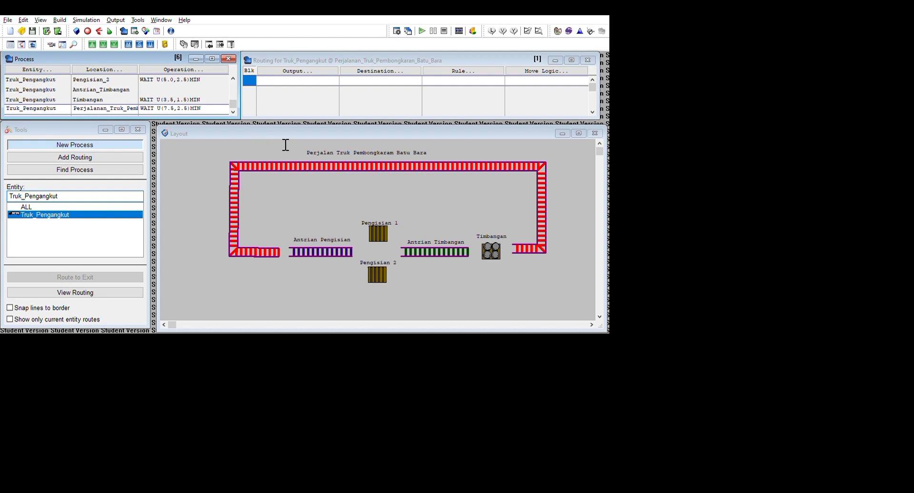
# - Change the operation of the Perjalanan_Truk_Pembongkaran_Batu_Bara record to WAIT U(10,12,15)MIN
pyautogui.press('BackSpace')
pyautogui.press('BackSpace')
pyautogui.press('BackSpace')
pyautogui.press('BackSpace')
pyautogui.press('BackSpace')
pyautogui.press('BackSpace')
pyautogui.press('BackSpace')
pyautogui.write('10,12,15')
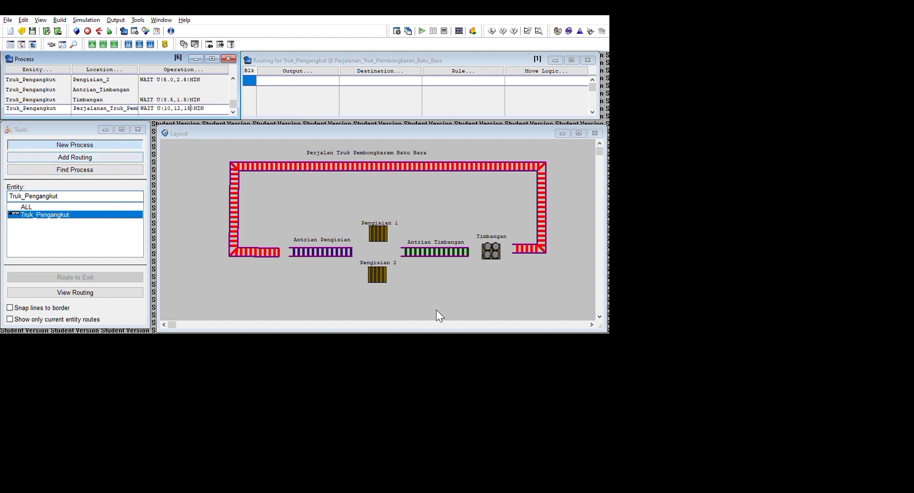
# - Add routings for Truk_Pengangkut from Antrian_Pengisian to both Pengisian_1 and Pengisian_2
pyautogui.scroll(5, 153, 100)
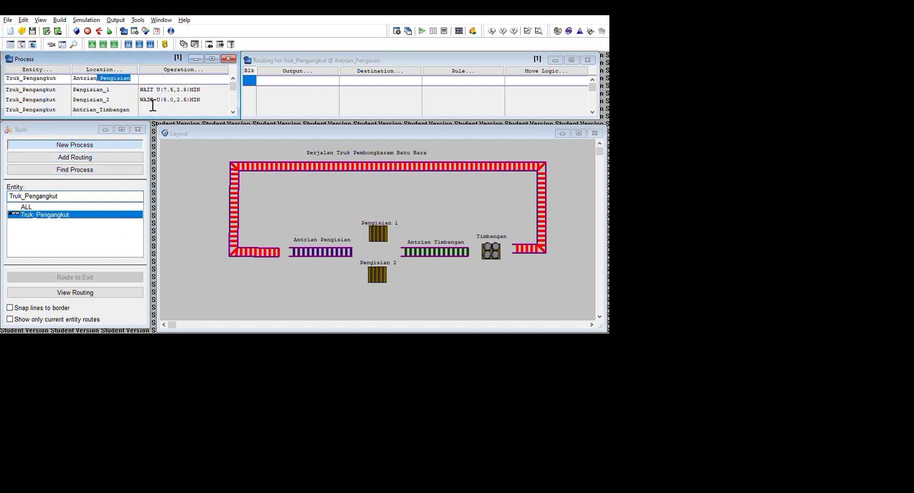
pyautogui.click(127, 219)
pyautogui.click(127, 218)
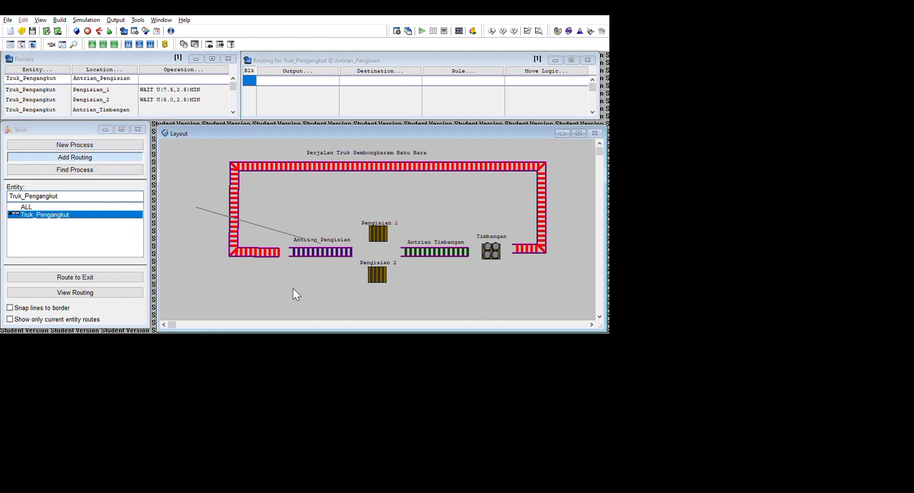
pyautogui.click(374, 234)
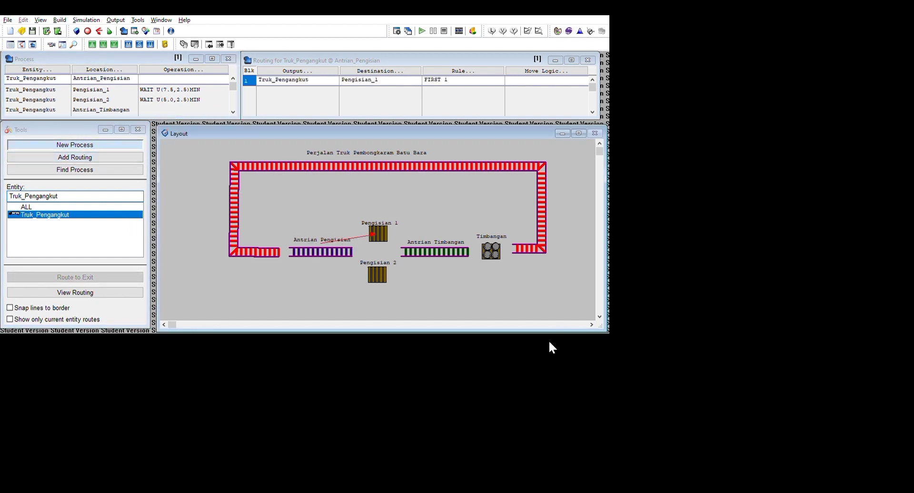
pyautogui.click(153, 215)
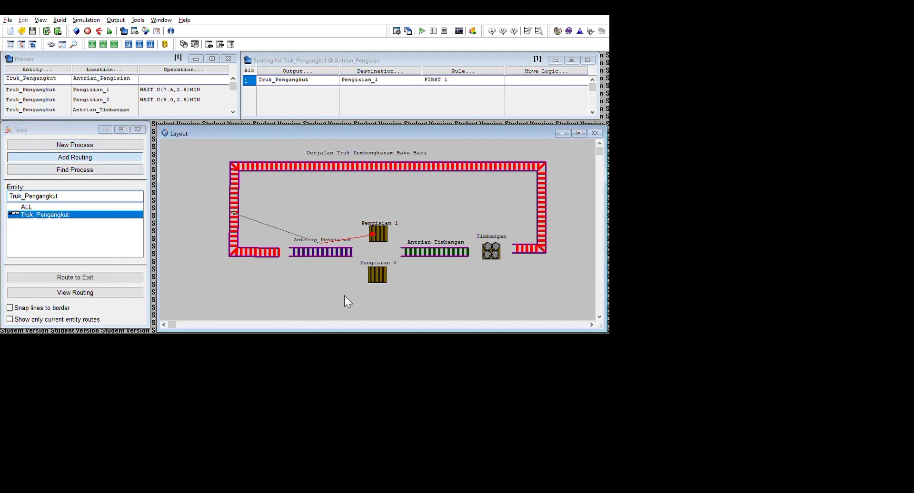
pyautogui.click(376, 275)
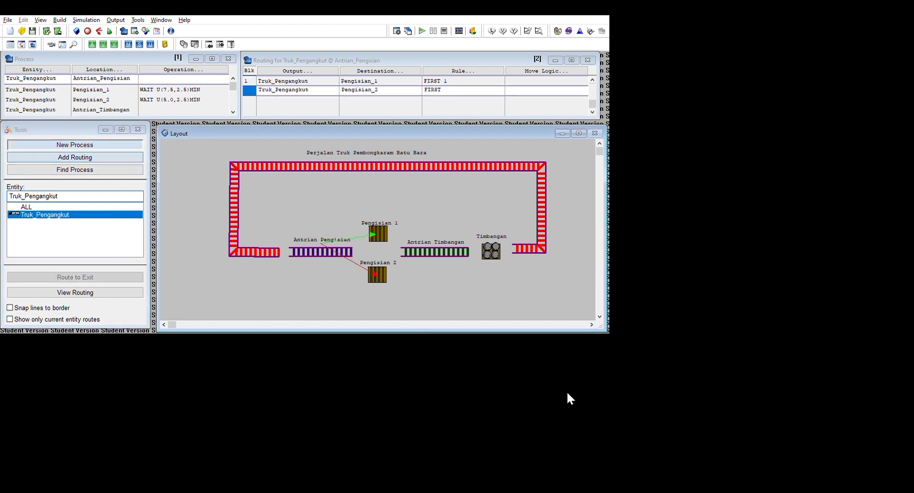
# - Route Truk_Pengangkut from Pengisian_1 and from Pengisian_2 to Antrian_Timbangan
pyautogui.click(102, 89)
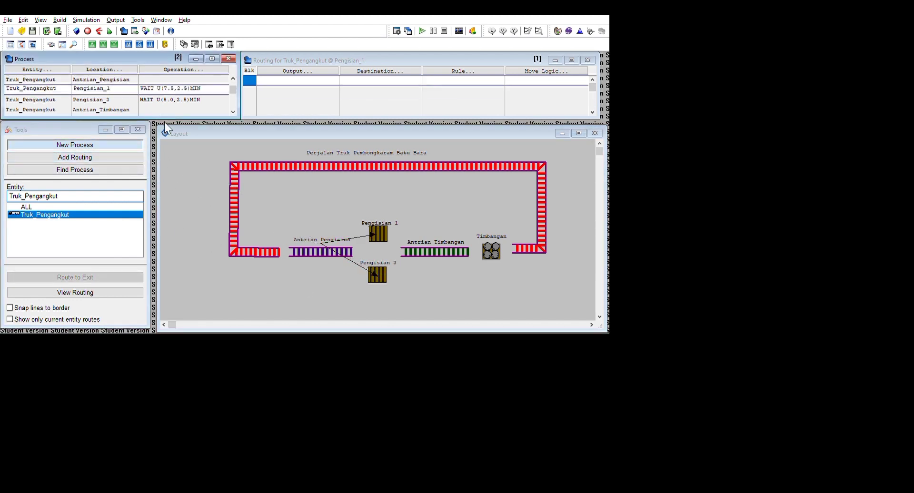
pyautogui.click(158, 216)
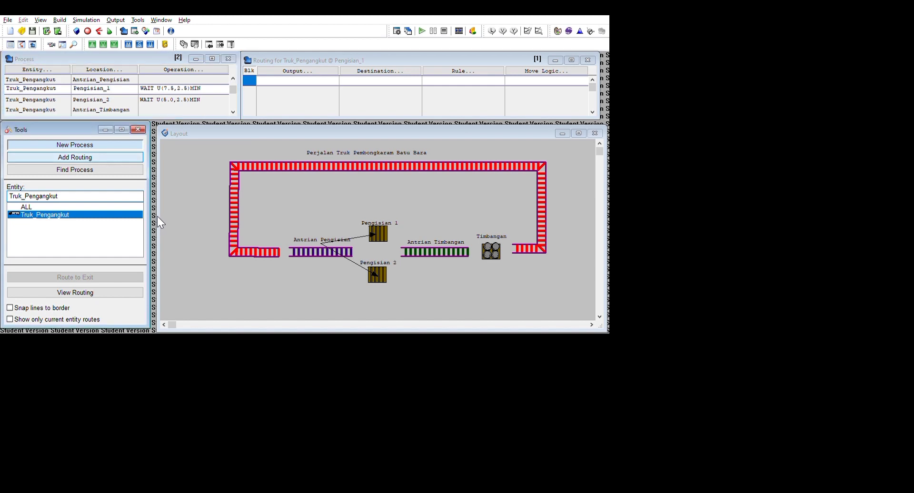
pyautogui.click(661, 356)
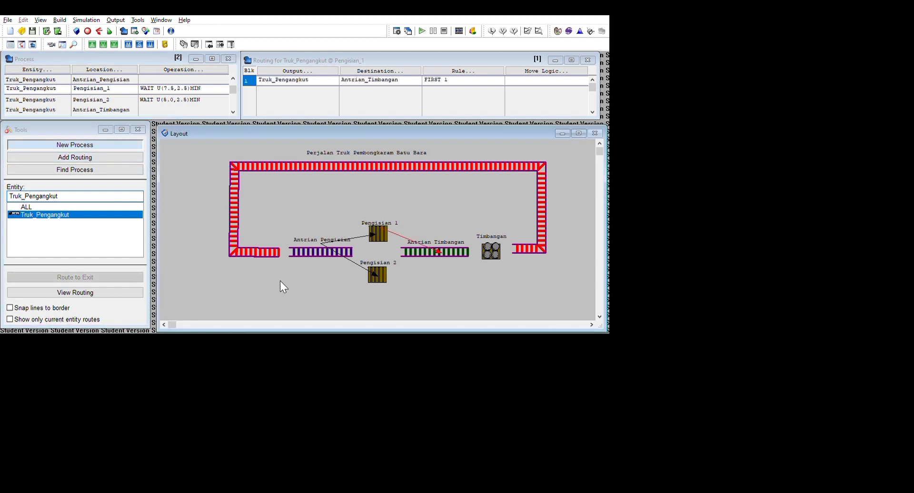
pyautogui.click(142, 126)
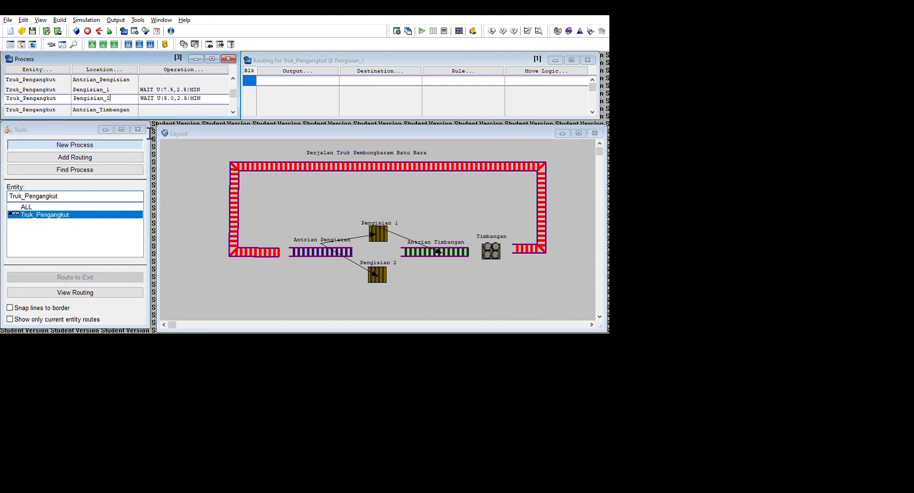
pyautogui.click(150, 221)
pyautogui.click(703, 380)
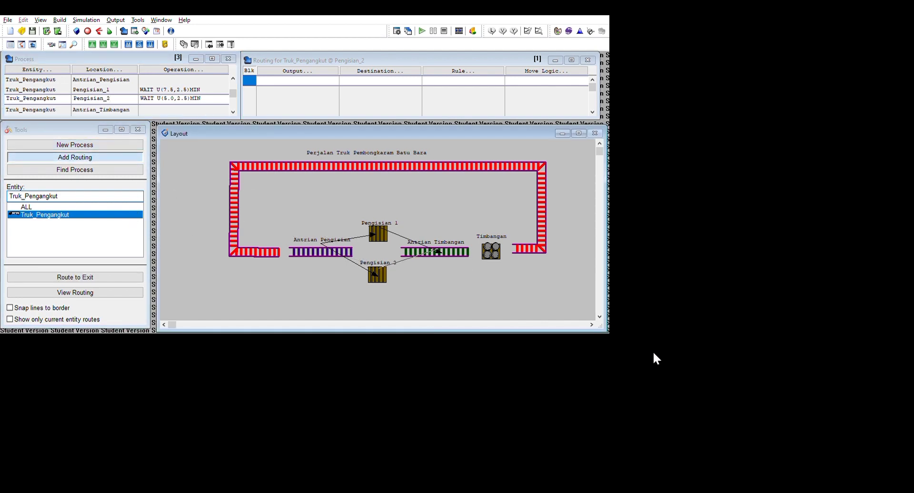
# - Add a routing for Truk_Pengangkut from Antrian_Timbangan to Timbangan
pyautogui.click(152, 141)
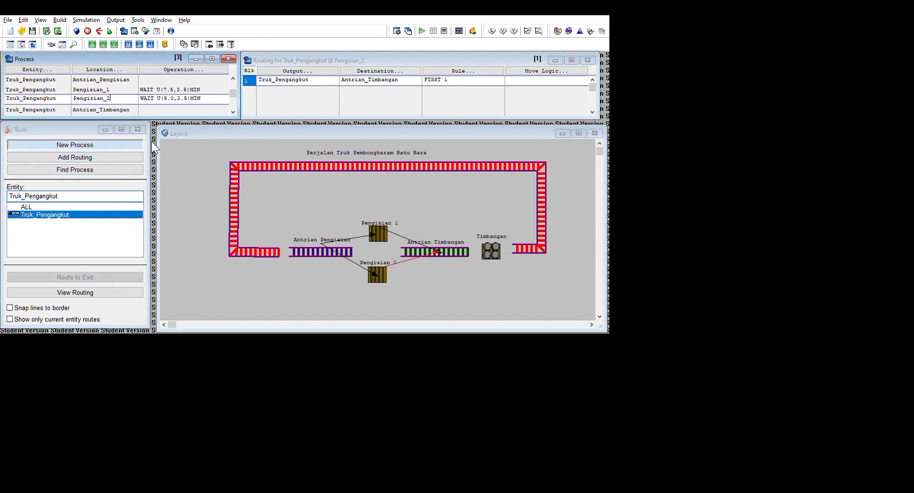
pyautogui.click(125, 218)
pyautogui.click(734, 354)
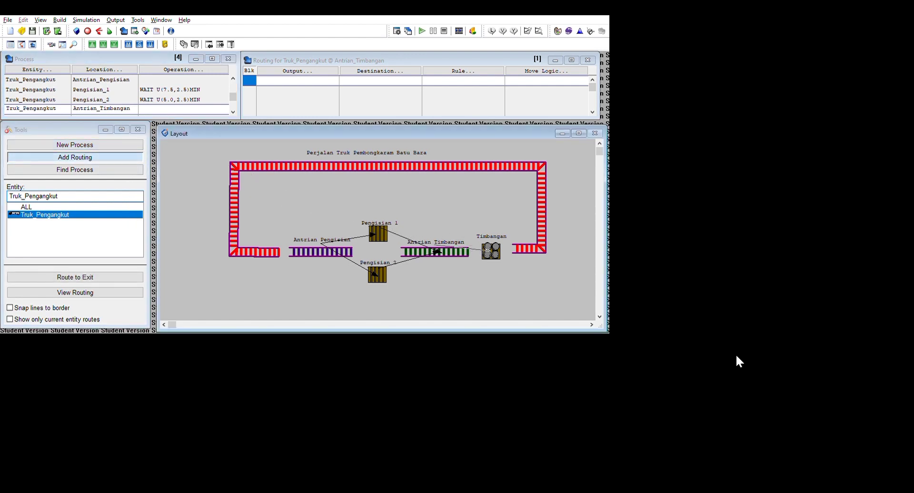
# - Add a routing for Truk_Pengangkut from Timbangan to the red truck travel conveyor beside it
pyautogui.scroll(-2, 123, 123)
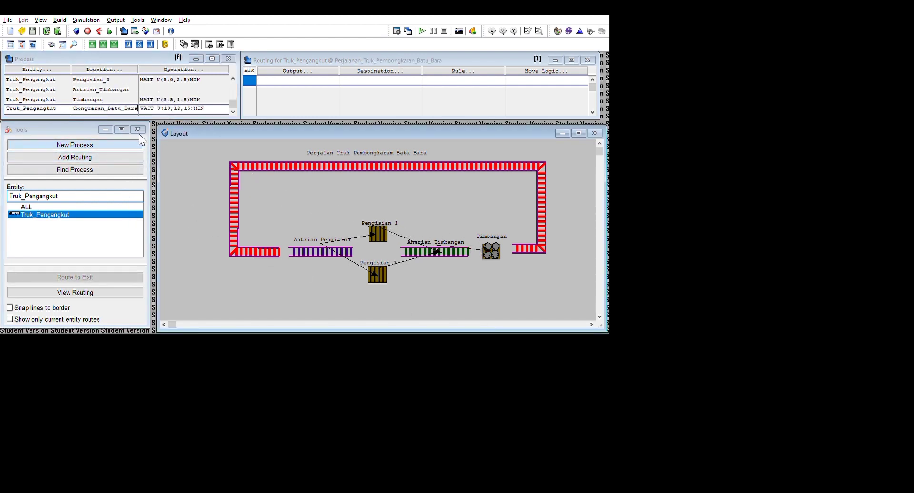
pyautogui.click(154, 128)
pyautogui.click(140, 214)
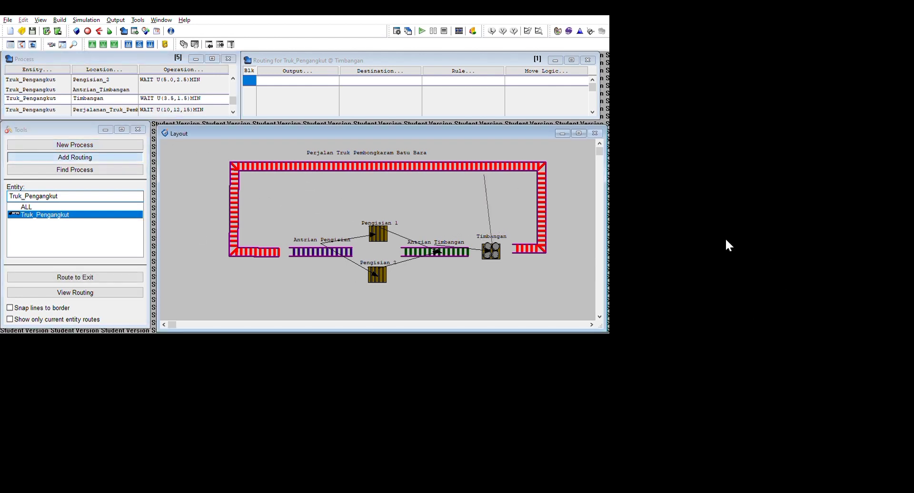
pyautogui.click(804, 351)
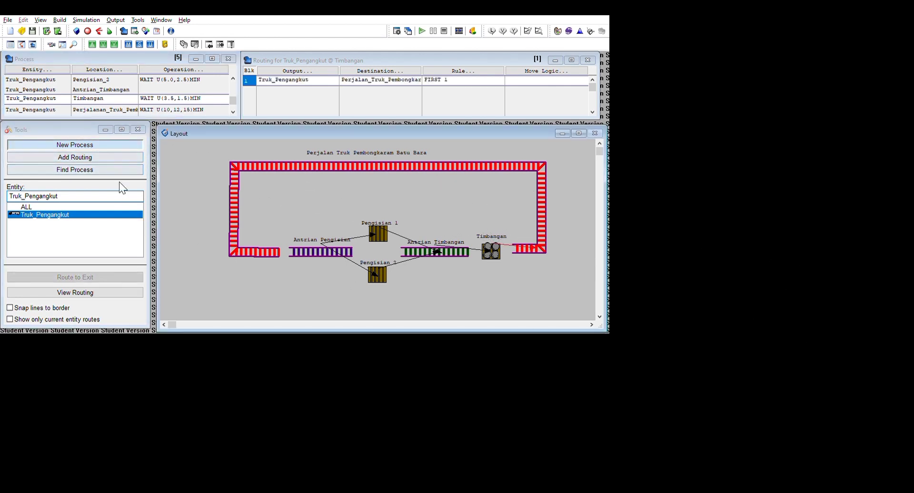
# - Try to add a routing for the Perjalanan_Truk_Pembongkaran_Batu_Bara process record
pyautogui.click(122, 215)
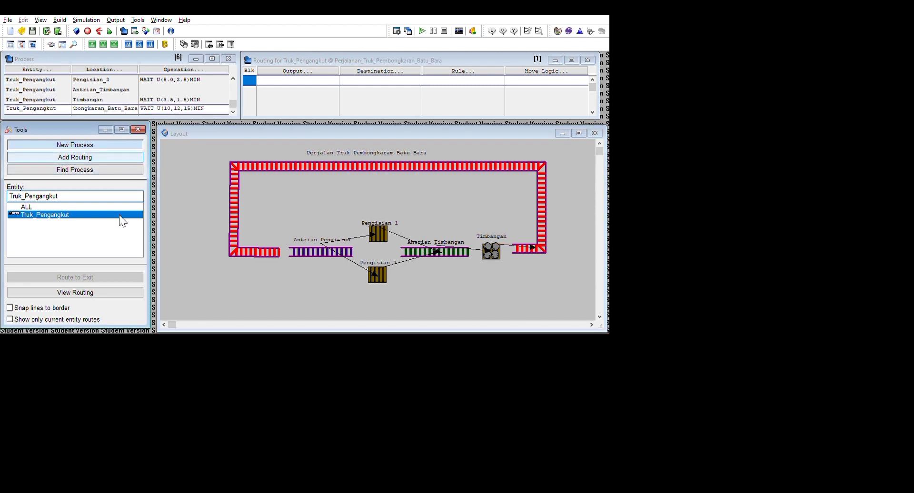
pyautogui.click(542, 230)
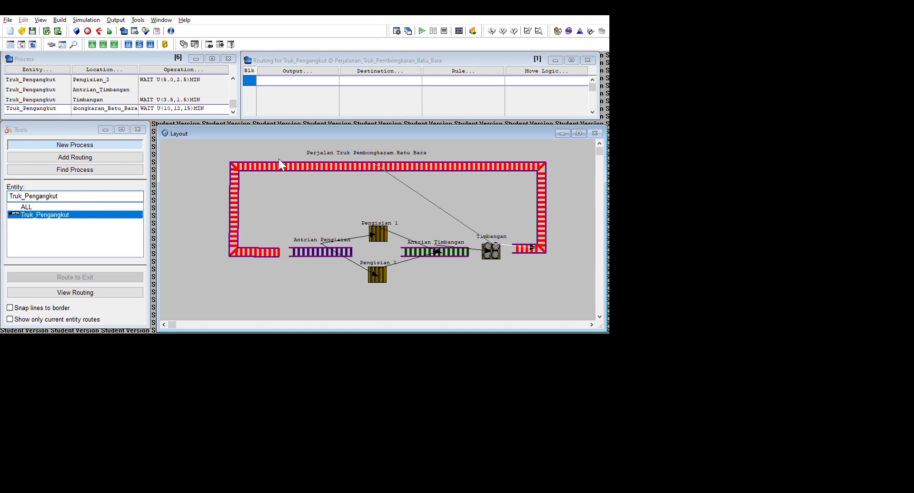
pyautogui.scroll(4, 220, 140)
pyautogui.scroll(-4, 219, 140)
pyautogui.scroll(1, 563, 305)
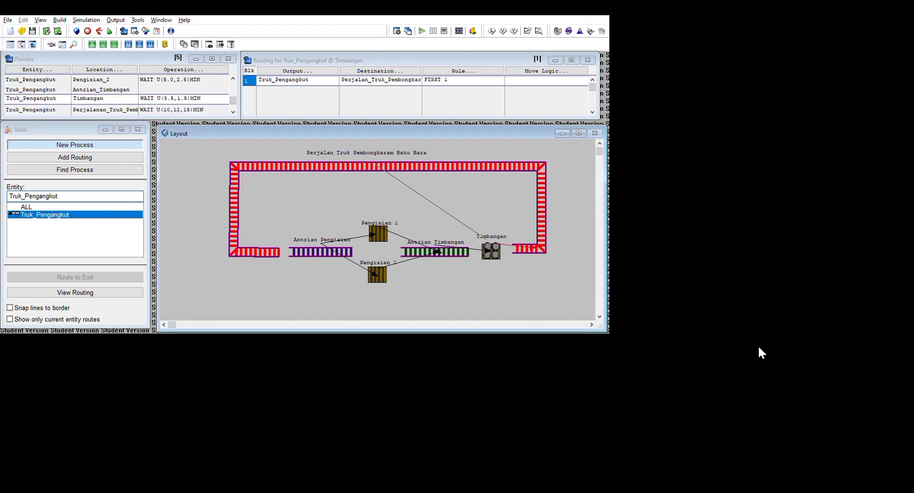
pyautogui.scroll(-1, 207, 123)
# - Try to route Truk_Pengangkut from the Perjalanan_Truk_Pembongkaran_Batu_Bara process record to Antrian_Pengisian
pyautogui.moveTo(102, 108); pyautogui.dragTo(161, 148)
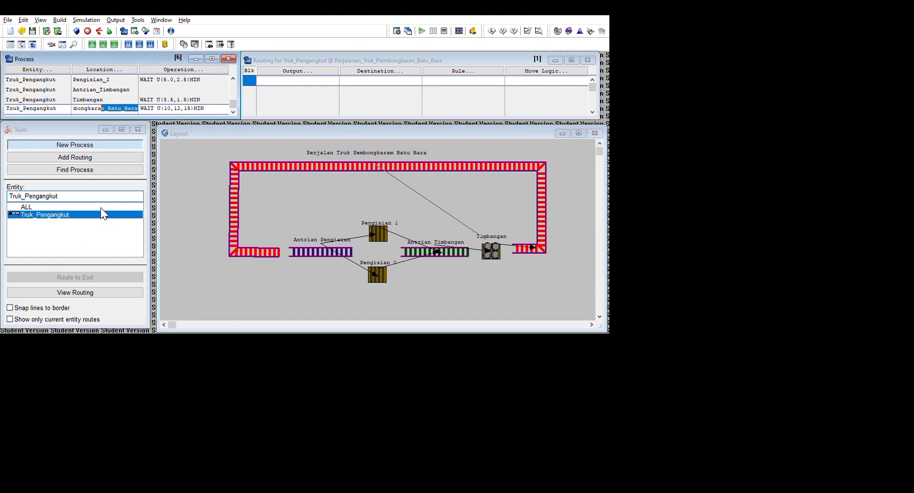
pyautogui.click(110, 198)
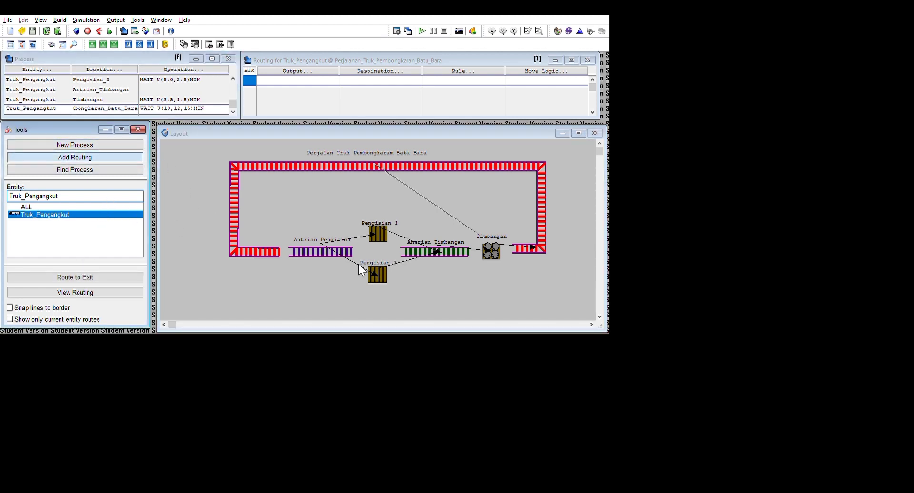
pyautogui.click(136, 213)
pyautogui.click(373, 362)
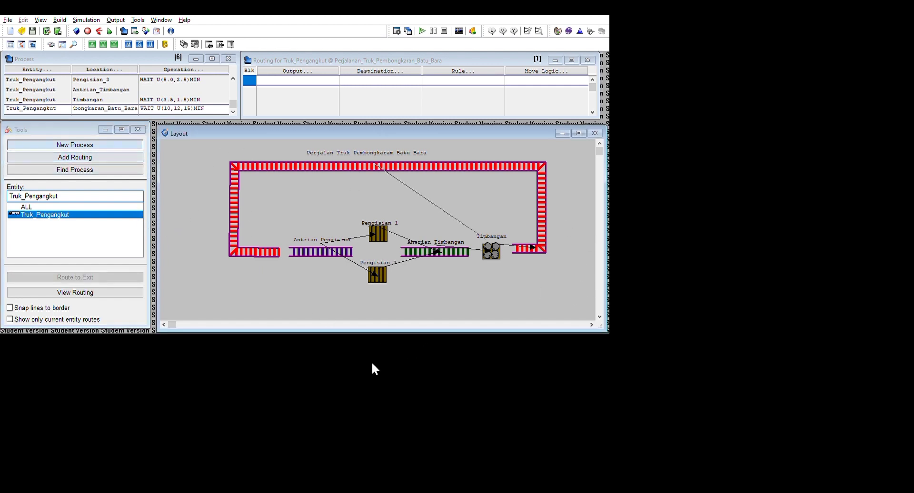
pyautogui.click(483, 353)
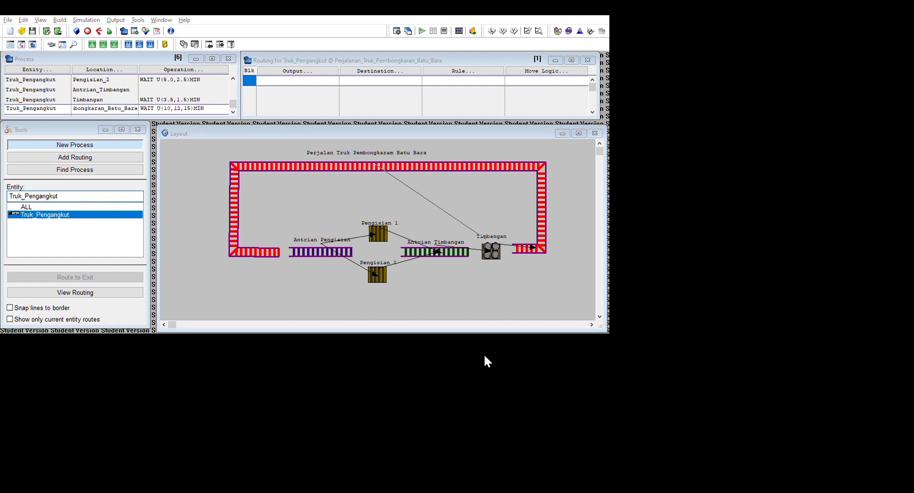
pyautogui.click(492, 299)
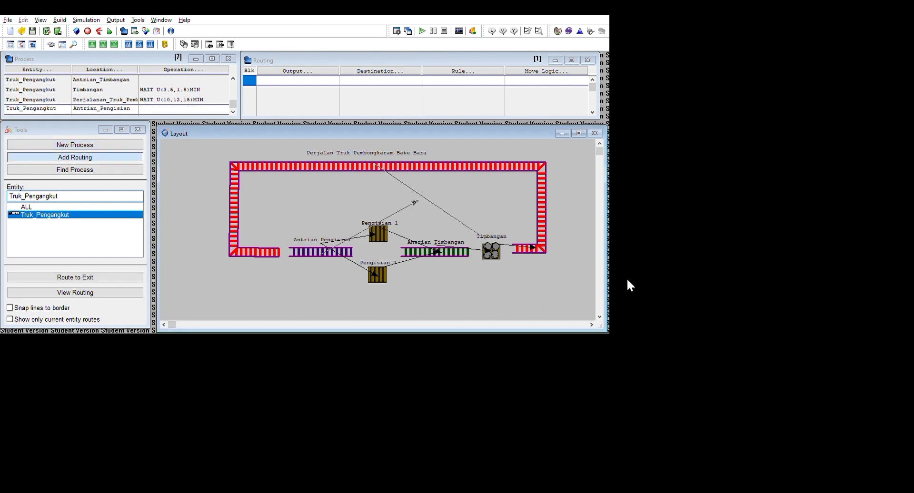
# - Delete the extra Truk_Pengangkut process record at Antrian_Pengisian from the end of the process list
pyautogui.click(132, 215)
pyautogui.press('Down')
pyautogui.press('Down')
pyautogui.press('Down')
pyautogui.press('Down')
pyautogui.press('Down')
pyautogui.press('Down')
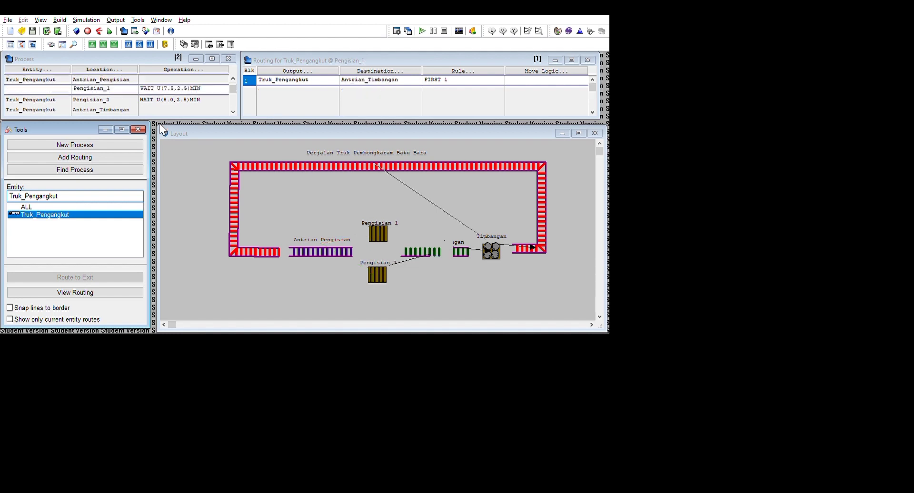
pyautogui.click(167, 135)
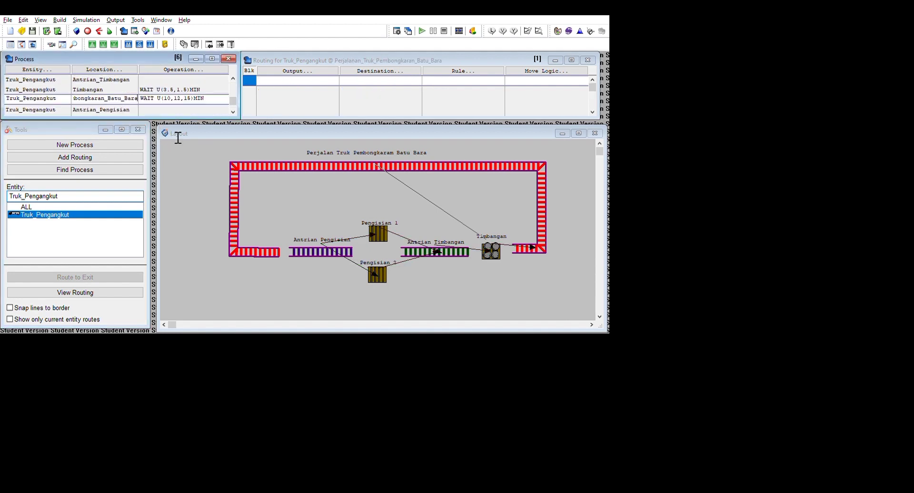
pyautogui.press('Up')
pyautogui.press('Up')
pyautogui.press('Up')
pyautogui.press('Up')
pyautogui.press('Up')
pyautogui.press('Up')
pyautogui.click(191, 143)
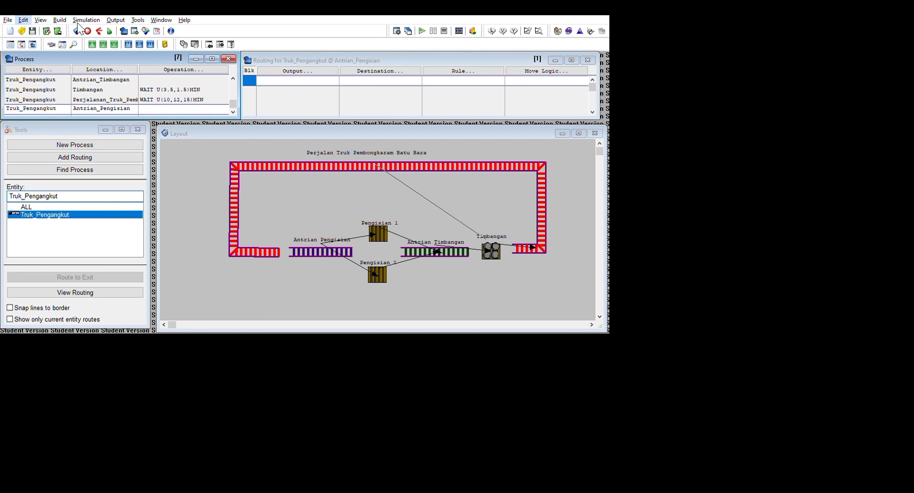
pyautogui.click(97, 34)
pyautogui.click(432, 290)
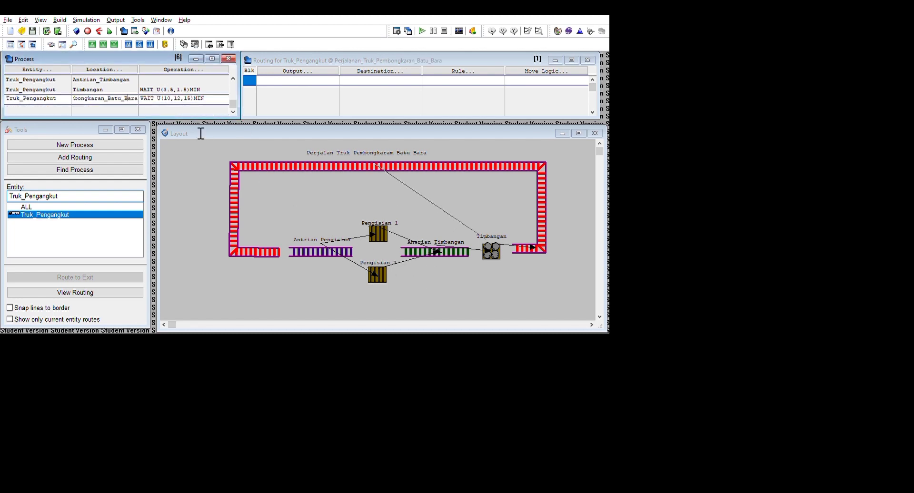
# - Try again to add a routing to the Perjalanan_Truk_Pembongkaran_Batu_Bara process record
pyautogui.click(139, 214)
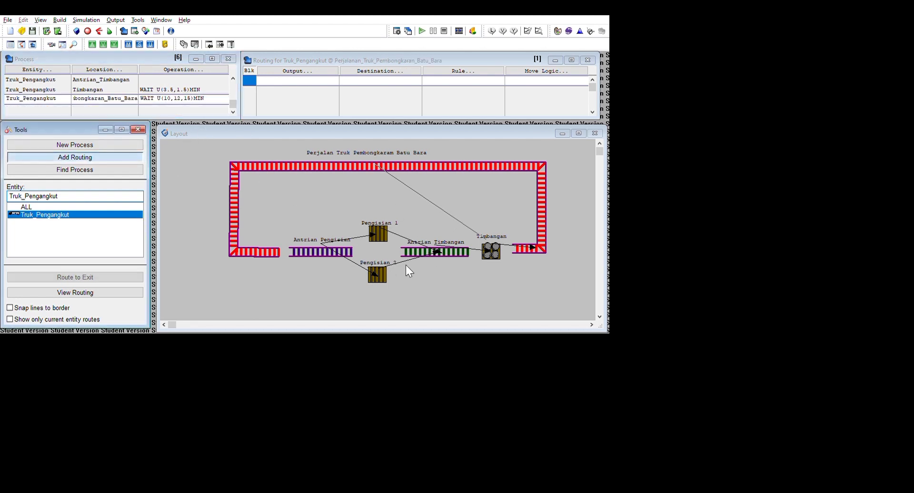
pyautogui.click(580, 229)
pyautogui.click(725, 338)
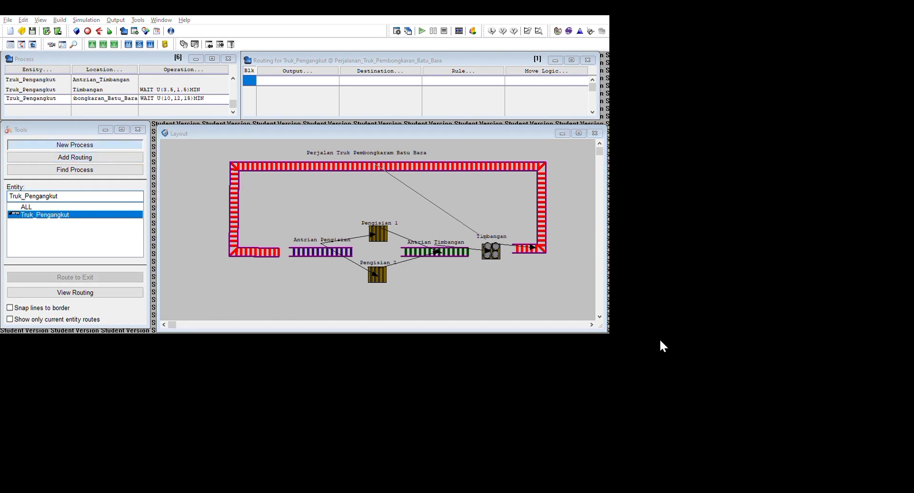
pyautogui.click(548, 307)
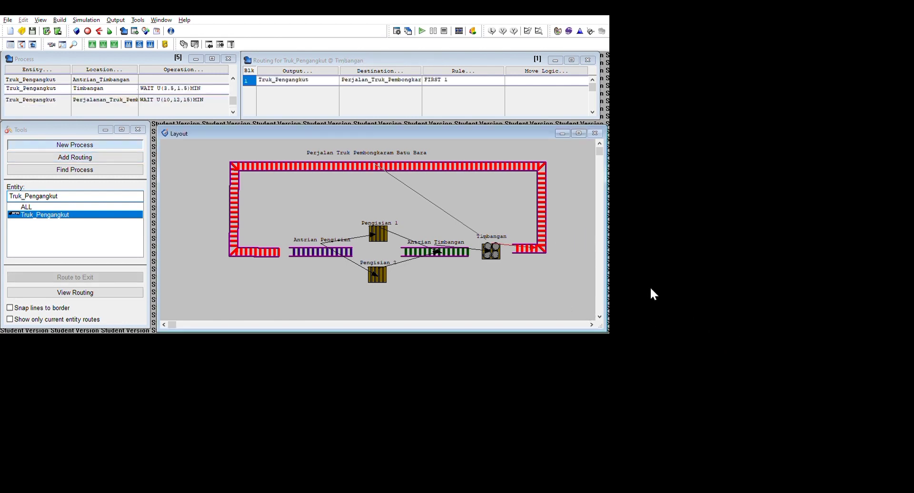
# - Add a Truk_Pengangkut process at the red Perjalan_Truk_Pembongkaram_Batu_Bara conveyor and route it to Antrian_Pengisian
pyautogui.click(518, 240)
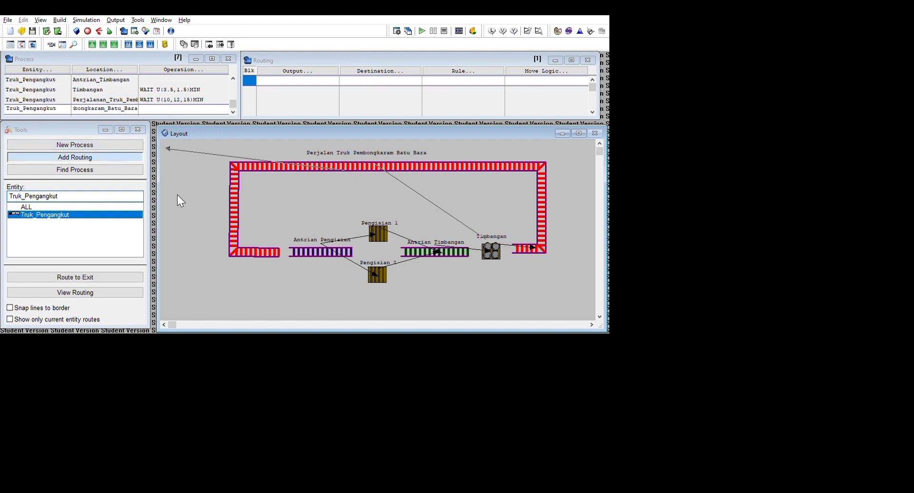
pyautogui.click(75, 157)
pyautogui.click(311, 249)
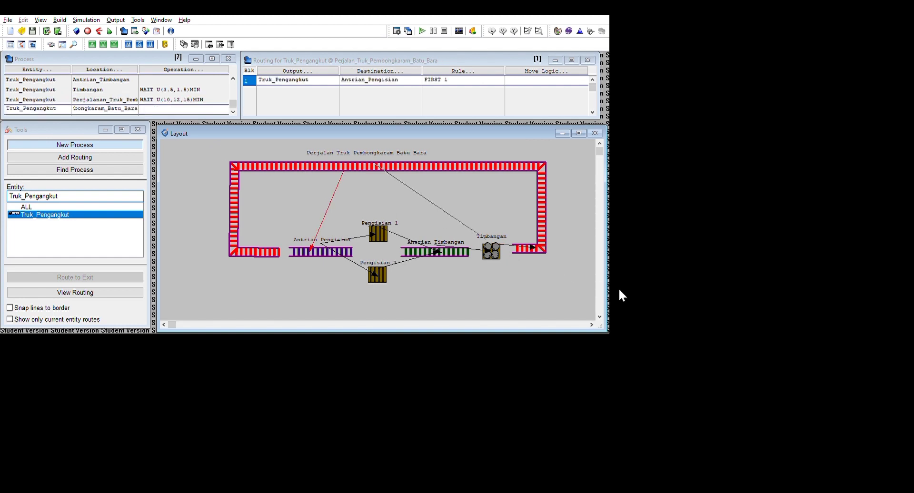
# - Examine all Truk_Pengangkut process records and their routings, comparing the two truck travel records at the end
pyautogui.click(184, 100)
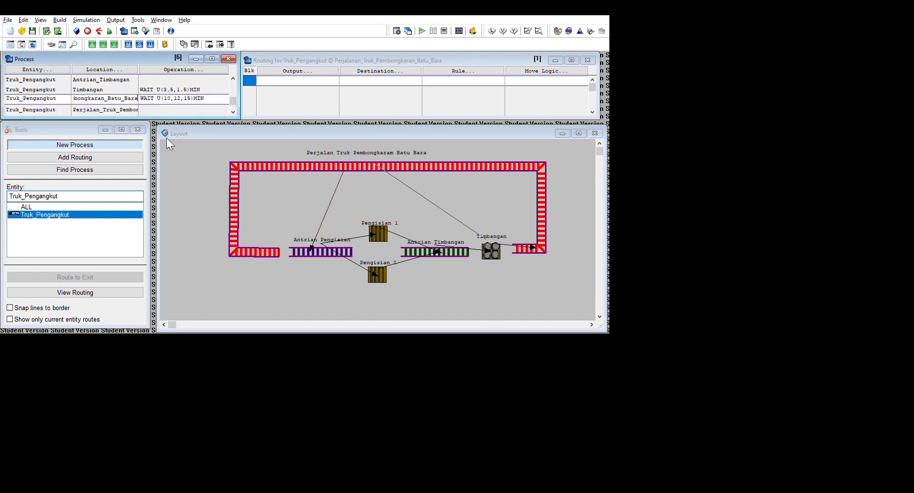
pyautogui.scroll(5, 174, 113)
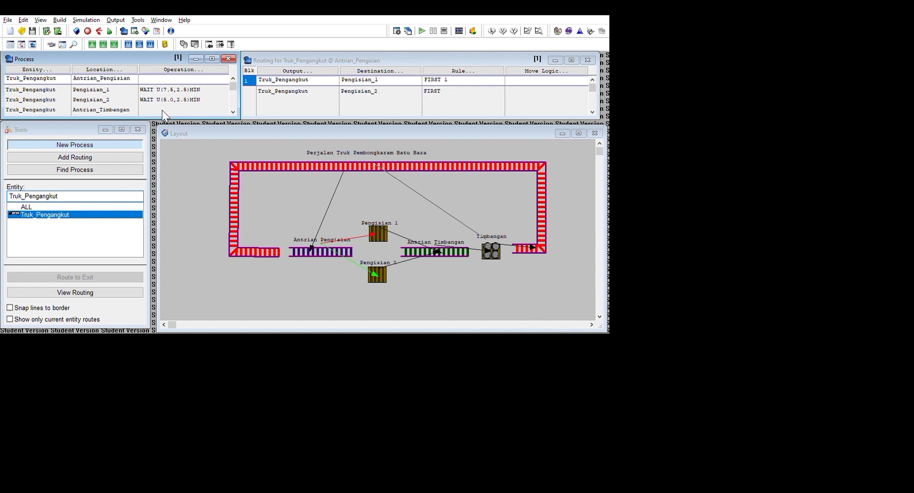
pyautogui.scroll(-1, 162, 110)
pyautogui.scroll(1, 174, 119)
pyautogui.scroll(-1, 179, 114)
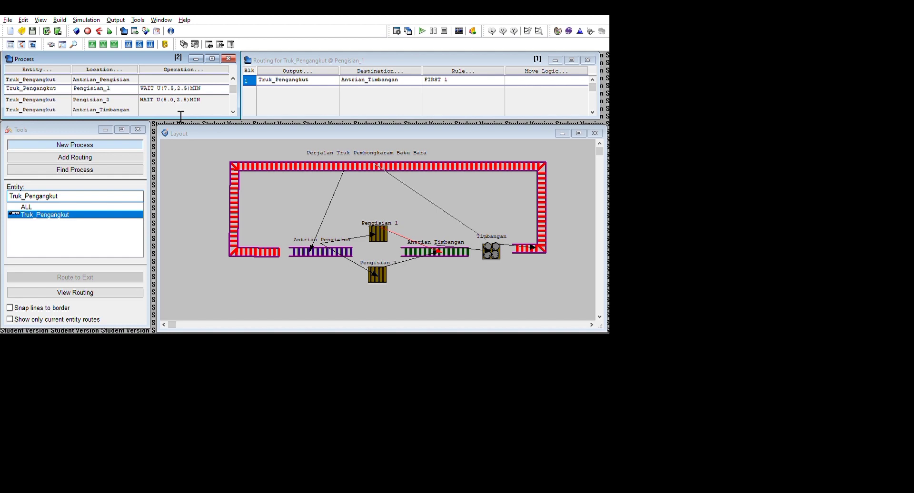
pyautogui.scroll(-2, 173, 110)
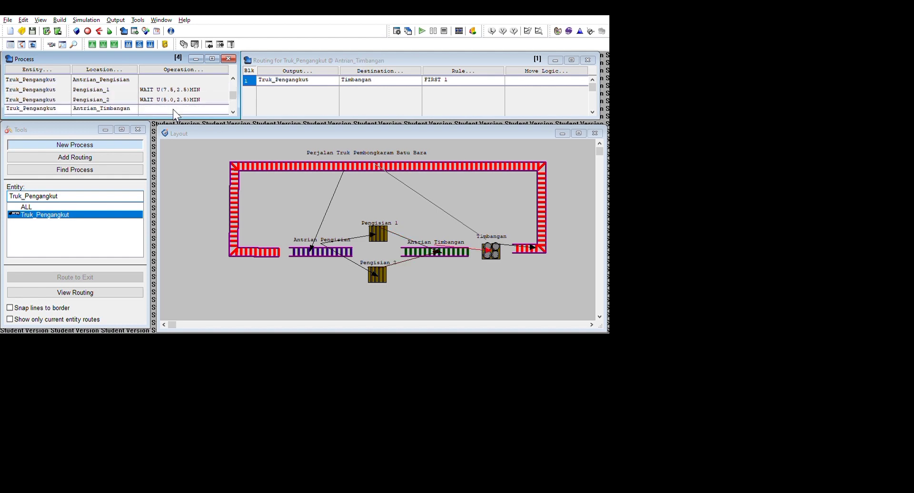
pyautogui.scroll(-2, 173, 110)
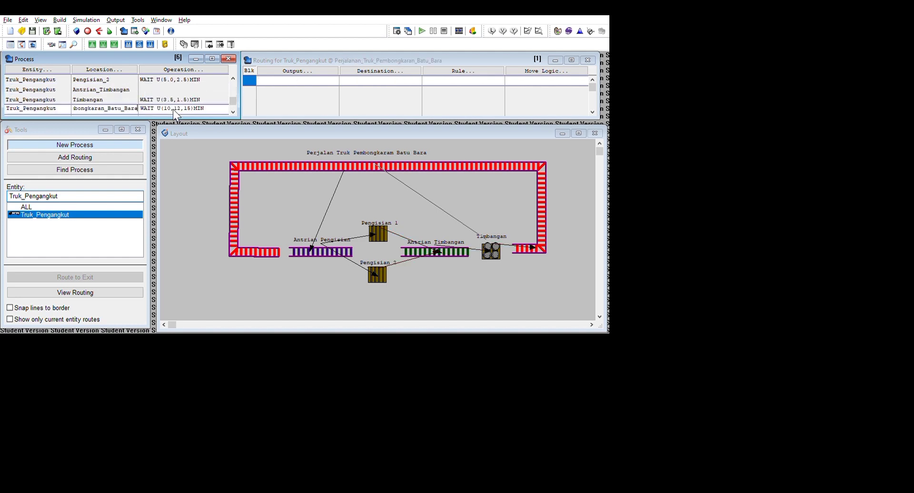
pyautogui.scroll(-1, 173, 110)
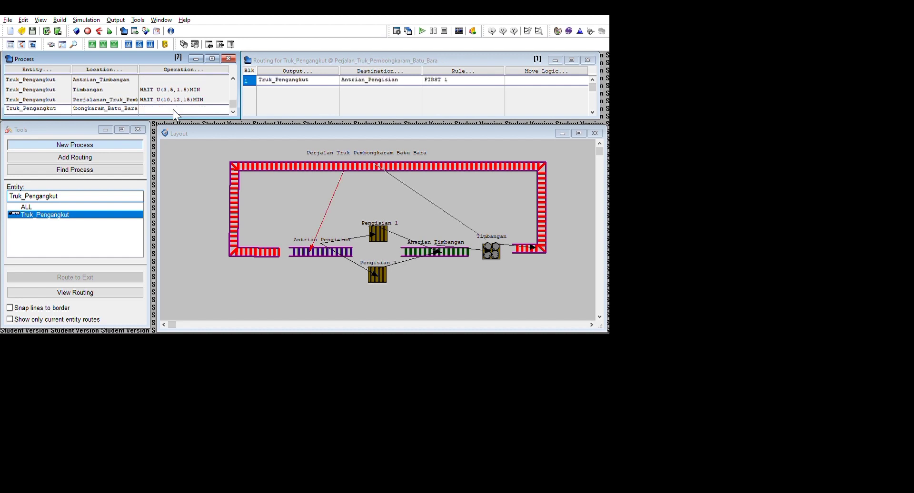
pyautogui.scroll(1, 173, 110)
pyautogui.scroll(-1, 173, 109)
pyautogui.scroll(-1, 173, 110)
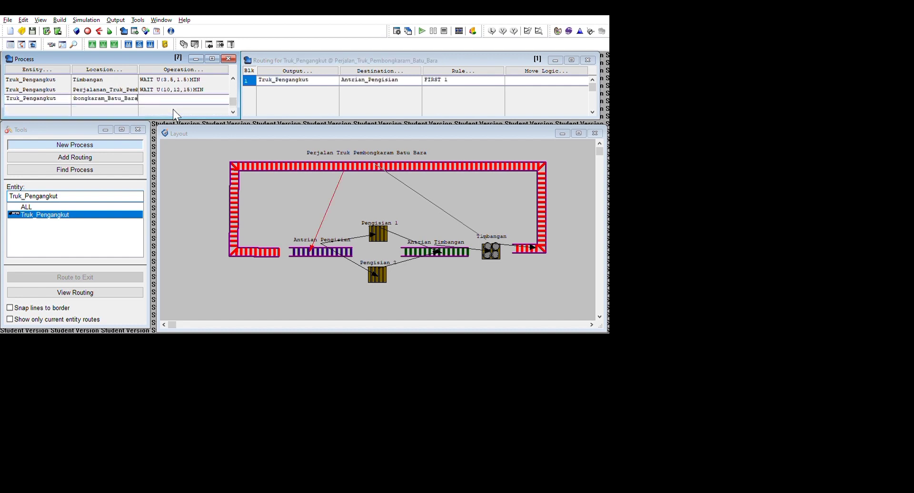
pyautogui.scroll(1, 172, 110)
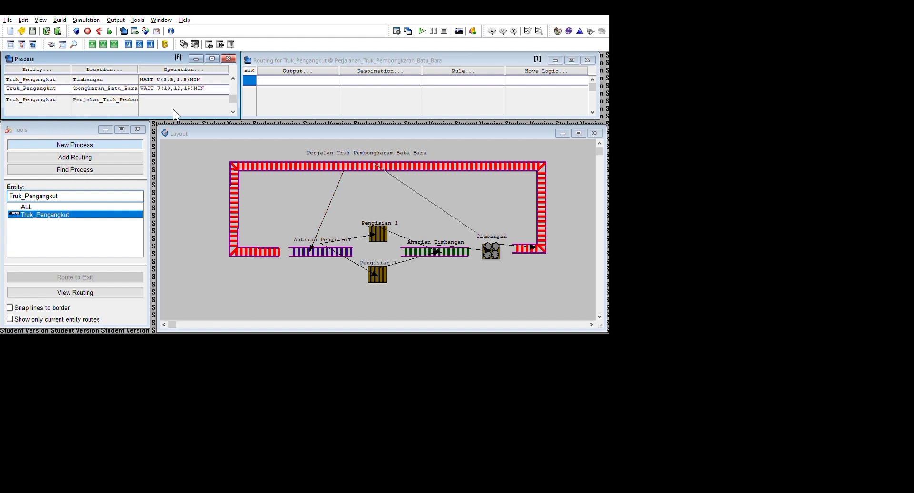
# - Copy the operation WAIT U(10,12,15)MIN from the unrouted travel record into the Perjalan_Truk_Pembongkaram_Batu_Bara record
pyautogui.moveTo(315, 117); pyautogui.dragTo(220, 116)
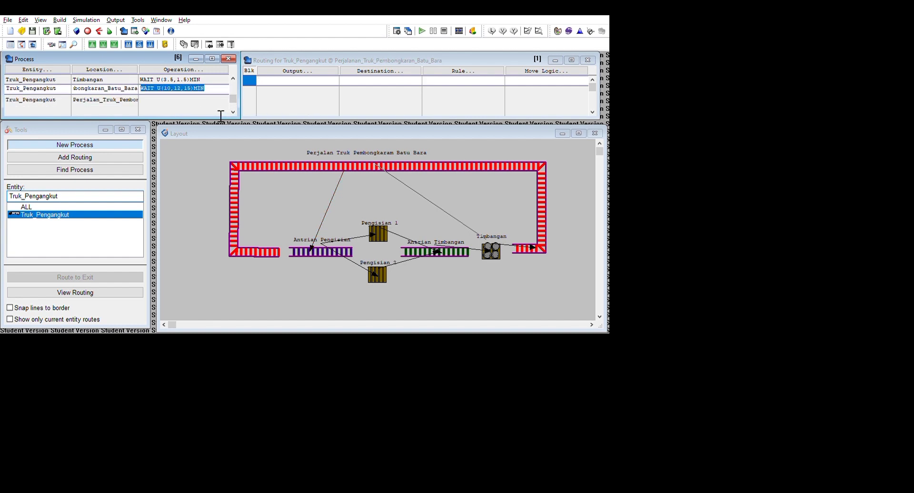
pyautogui.hotkey('ctrl', 'c')
pyautogui.click(252, 131)
pyautogui.hotkey('ctrl', 'v')
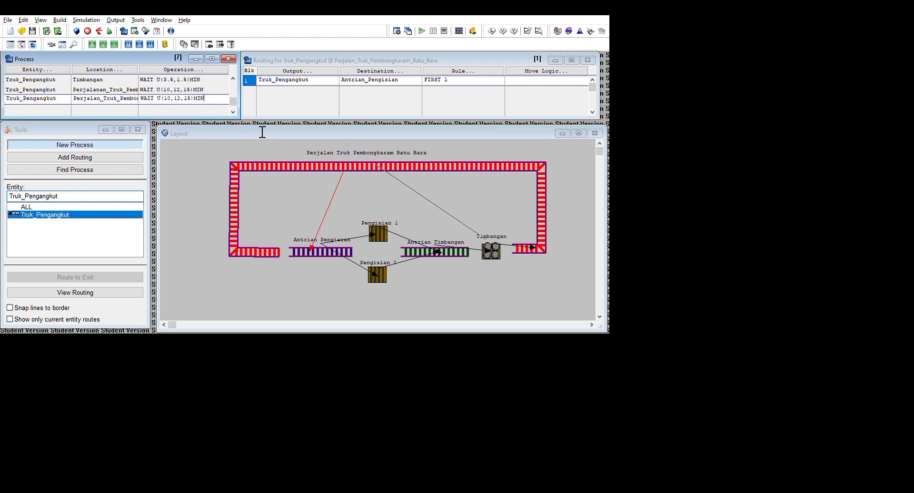
# - Delete the unrouted Perjalanan_Truk_Pembongkaran_Batu_Bara process record and check the remaining last records
pyautogui.scroll(1, 187, 113)
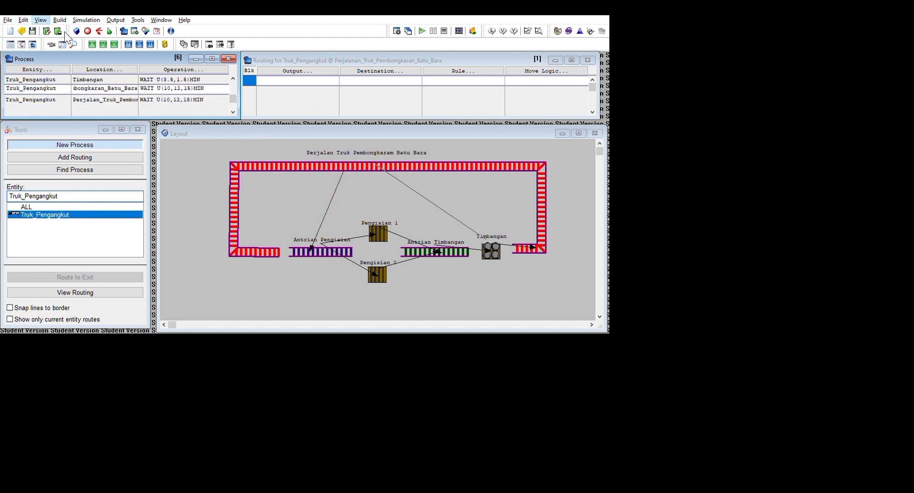
pyautogui.click(39, 22)
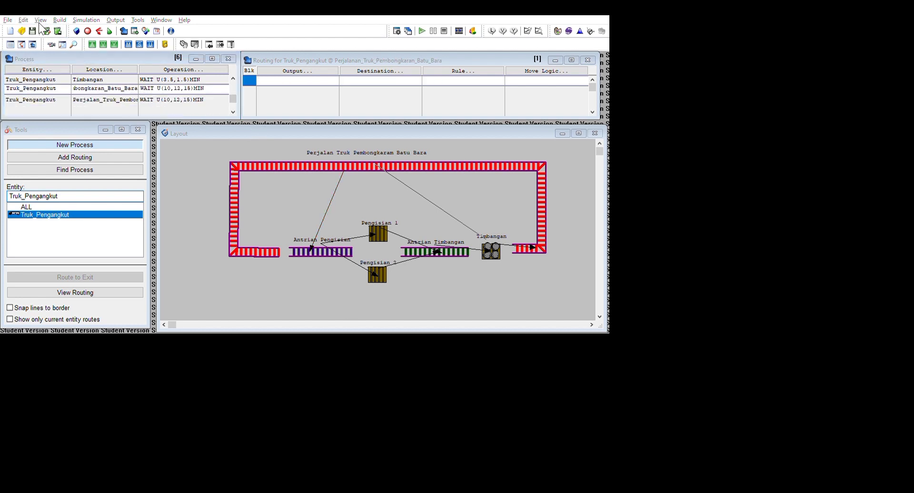
pyautogui.click(417, 289)
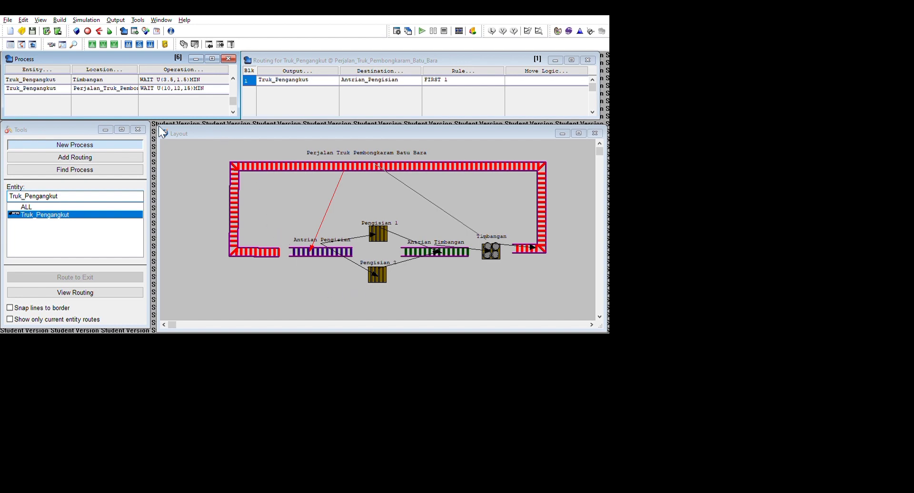
pyautogui.press('Up')
pyautogui.press('Up')
pyautogui.press('Down')
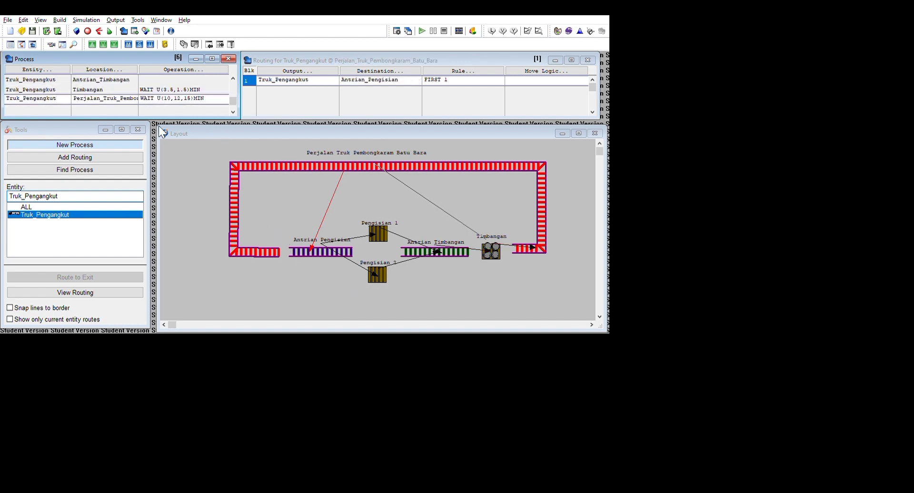
pyautogui.press('Down')
pyautogui.click(638, 272)
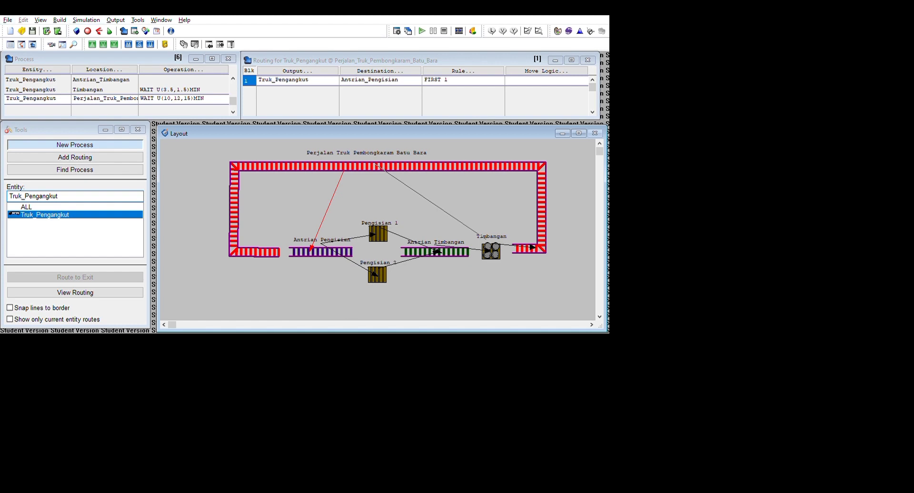
pyautogui.click(139, 40)
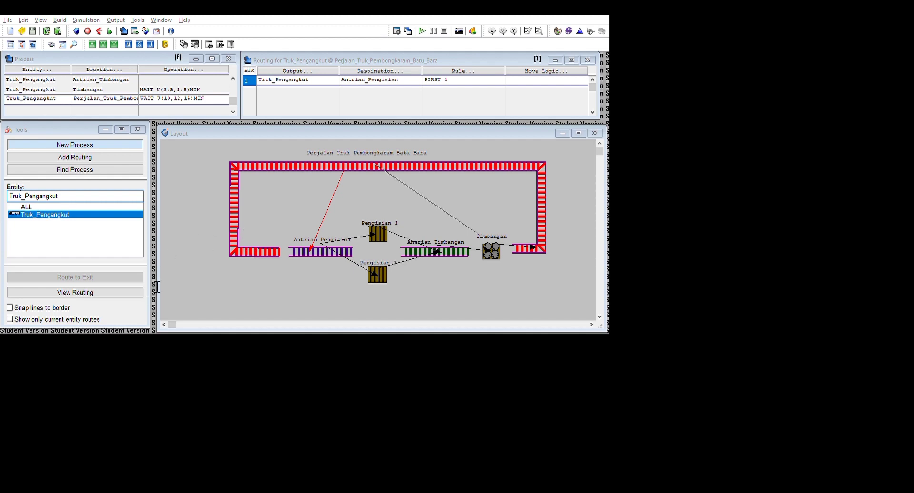
pyautogui.click(345, 339)
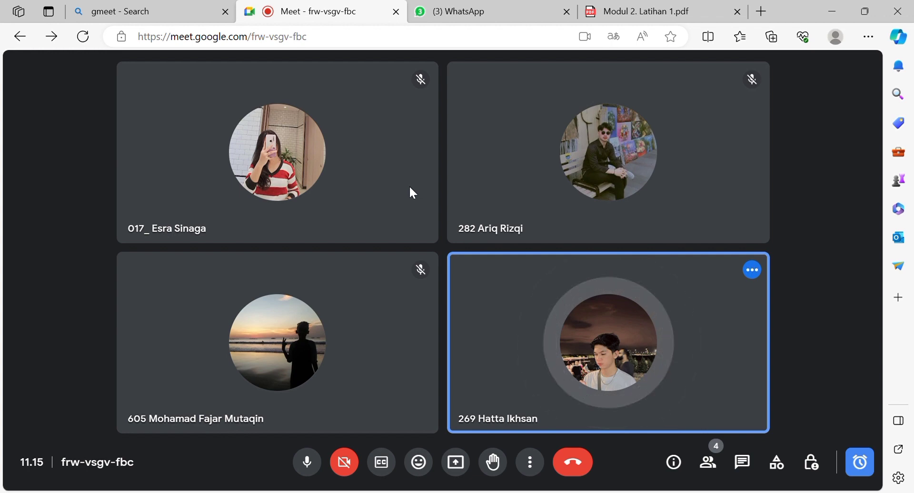
pyautogui.moveTo(516, 281)
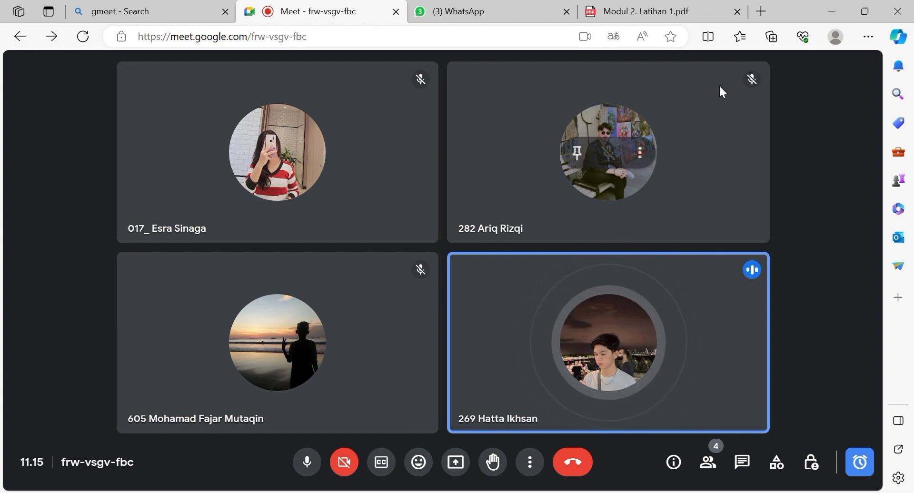